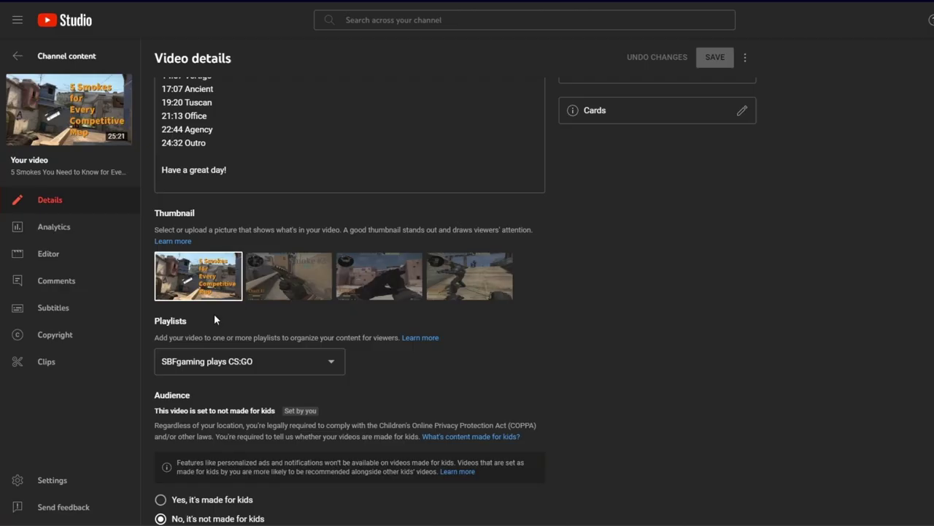
Step: Replace the CS:GO smokes video's custom thumbnail with the image Cs.png and save the change
left_click(230, 208)
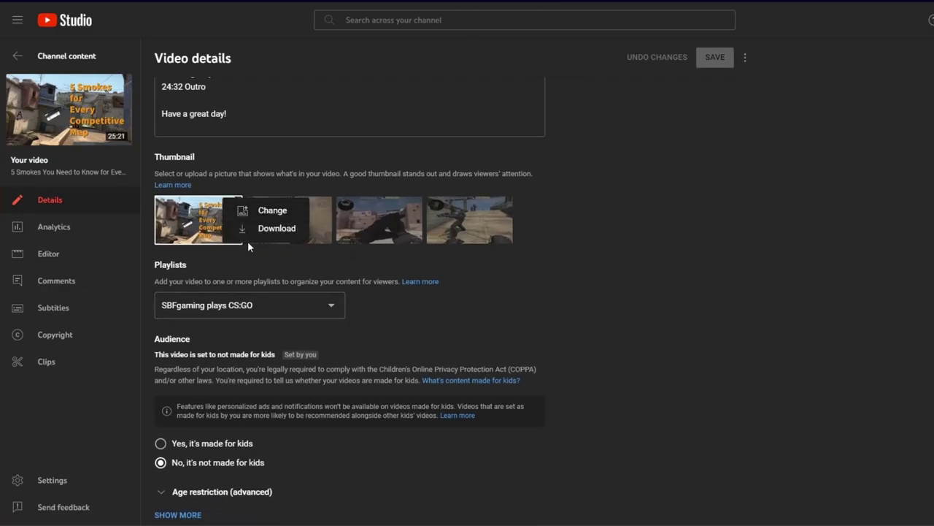
left_click(274, 212)
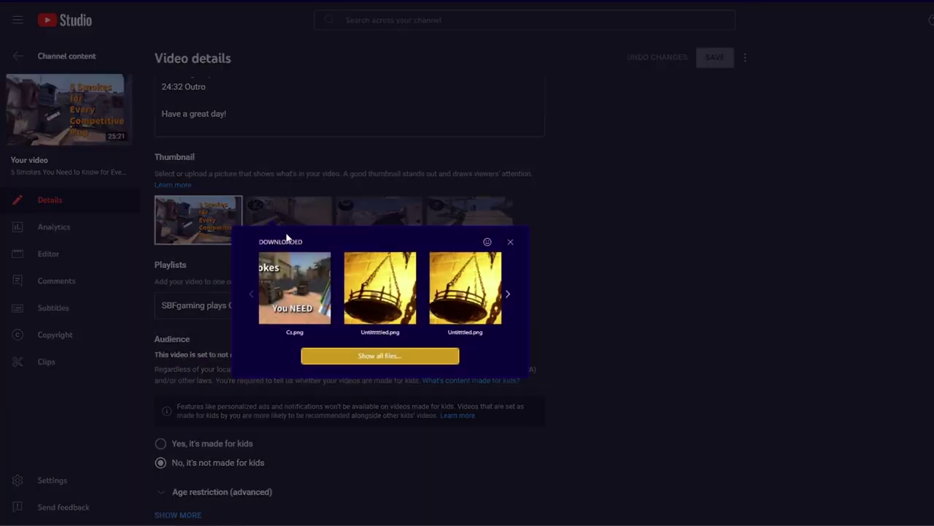
left_click(294, 292)
scroll(551, 309, "up", 10)
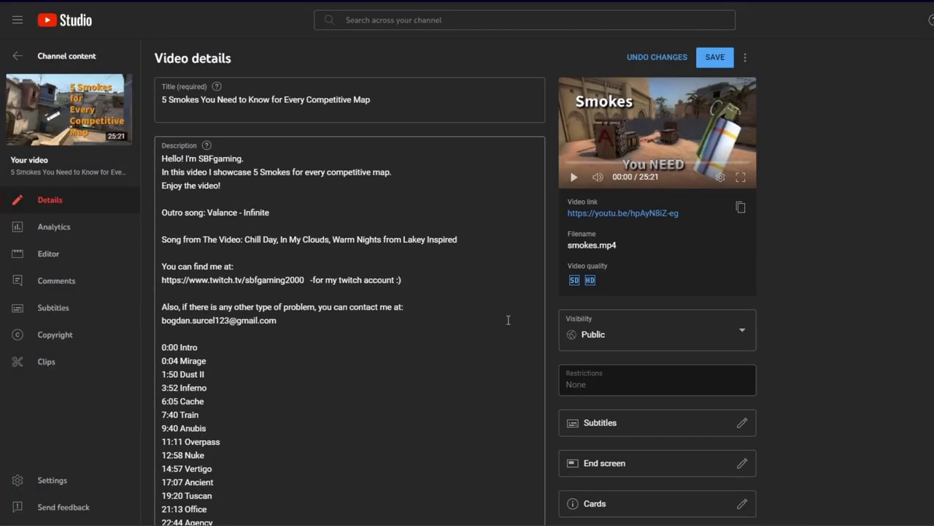
scroll(411, 323, "down", 6)
left_click(714, 66)
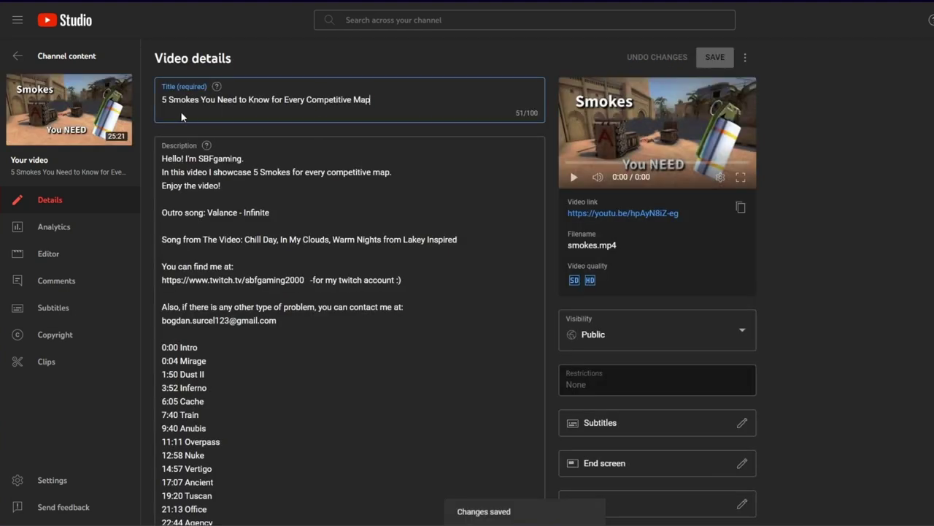
Step: Change the video title to "5 Smokes You Need to Know for Every CS:GO Map"
triple_click(157, 101)
key("Home")
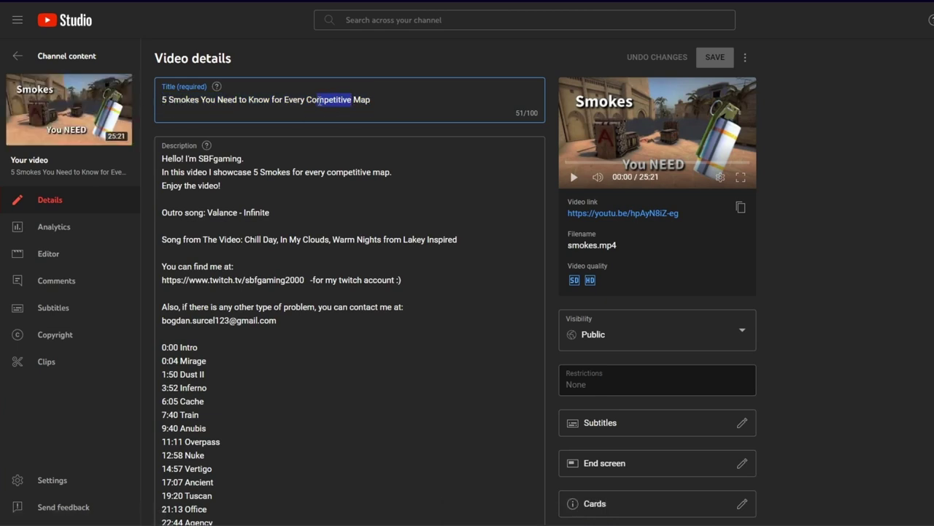
type("C")
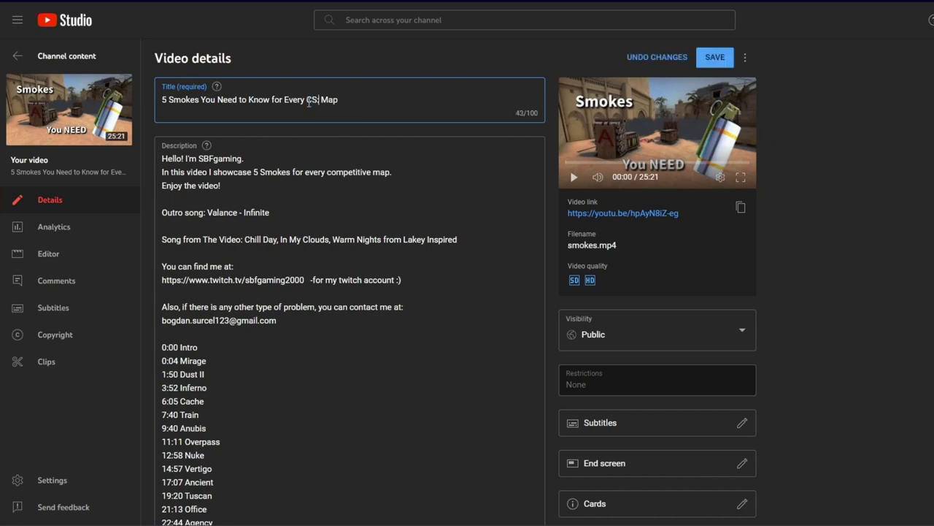
left_click(364, 64)
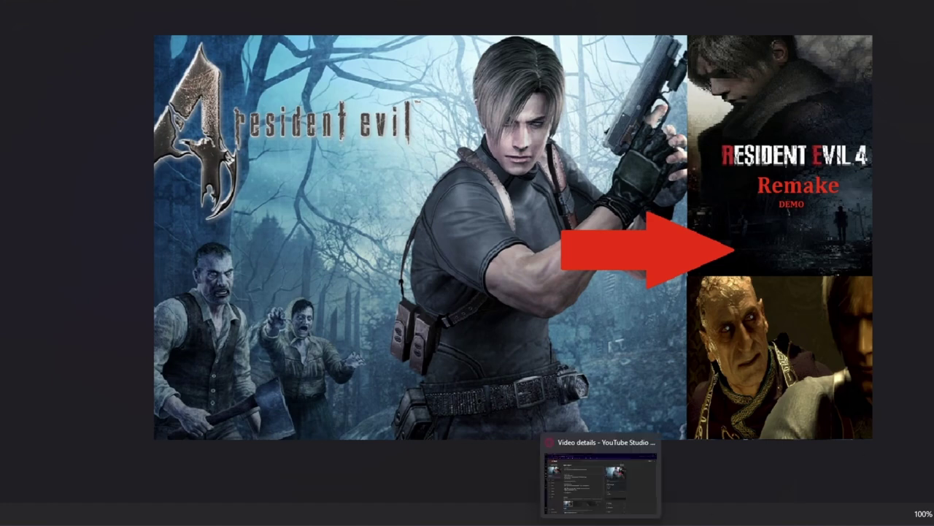
Step: Switch to the Resident Evil 4 demo video in YouTube Studio, make the auto-generated frame of the sack-masked figure its thumbnail, and save
left_click(599, 478)
scroll(497, 292, "down", 1)
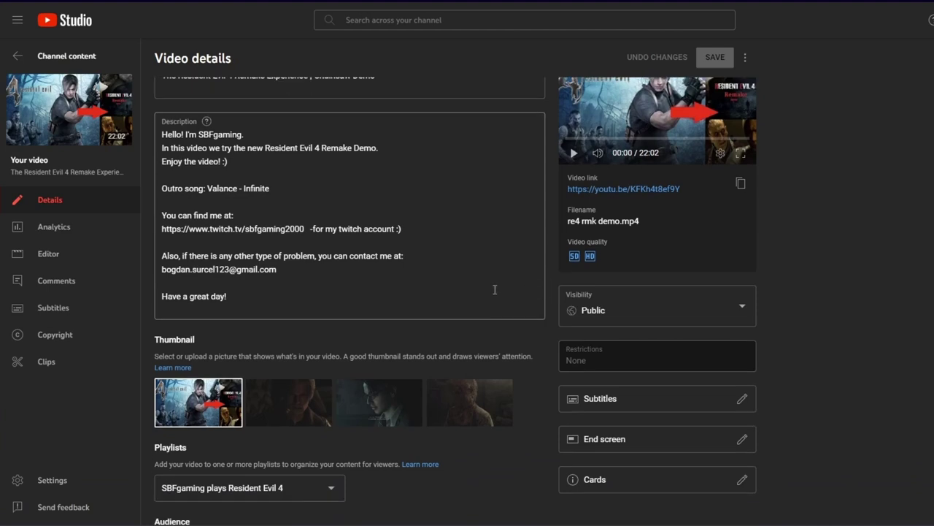
left_click(296, 372)
scroll(445, 306, "up", 1)
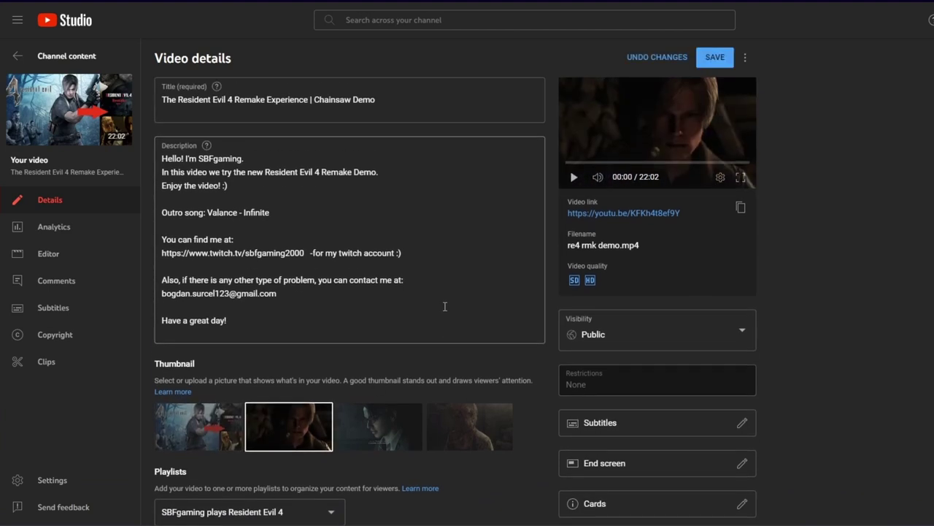
left_click(376, 429)
left_click(492, 438)
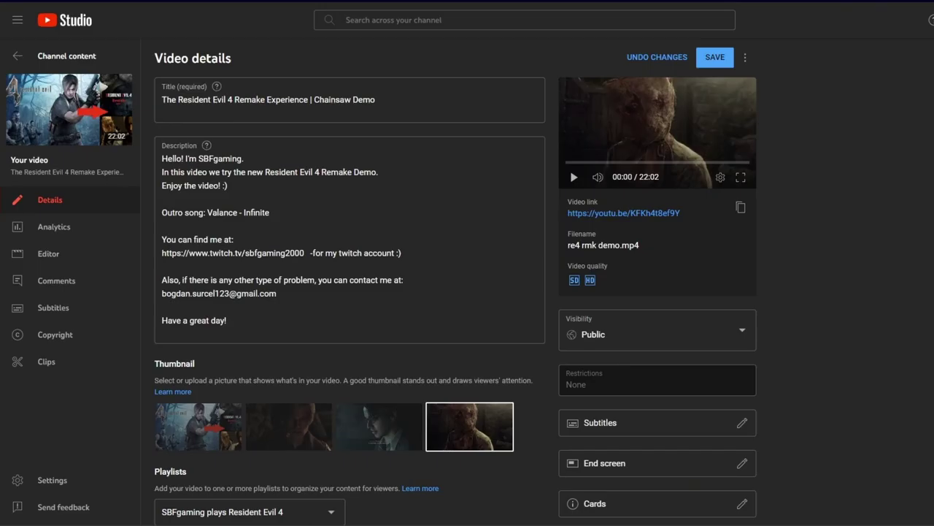
left_click(715, 58)
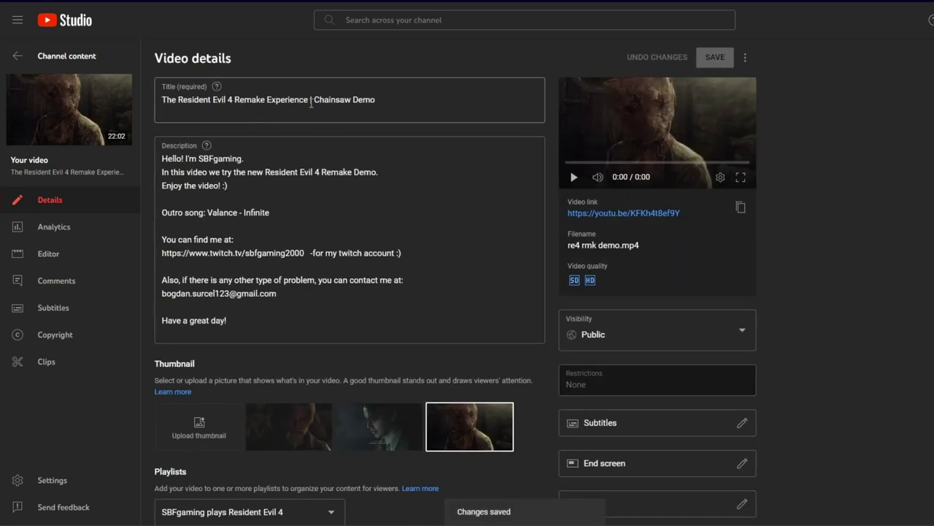
Step: Retitle the Resident Evil 4 demo video "The RE 4 DEMO Hits Different"
triple_click(410, 100)
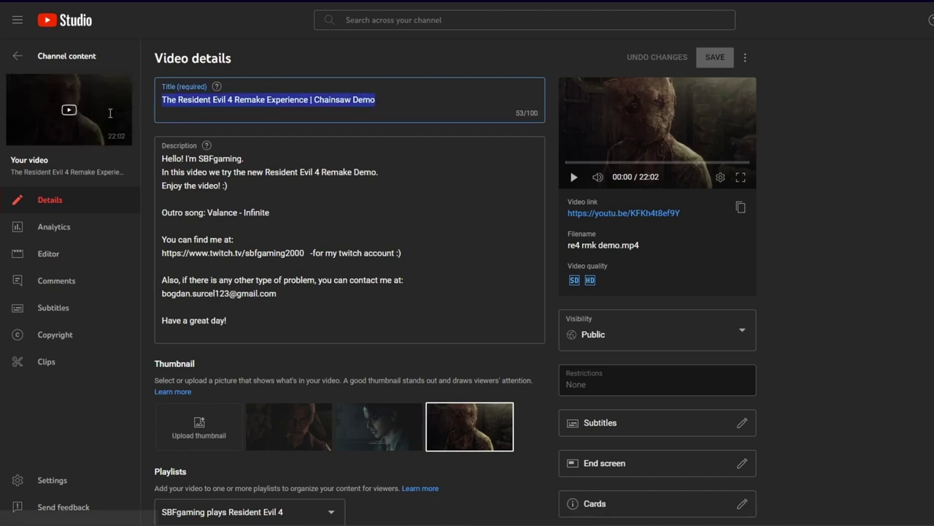
left_click(395, 66)
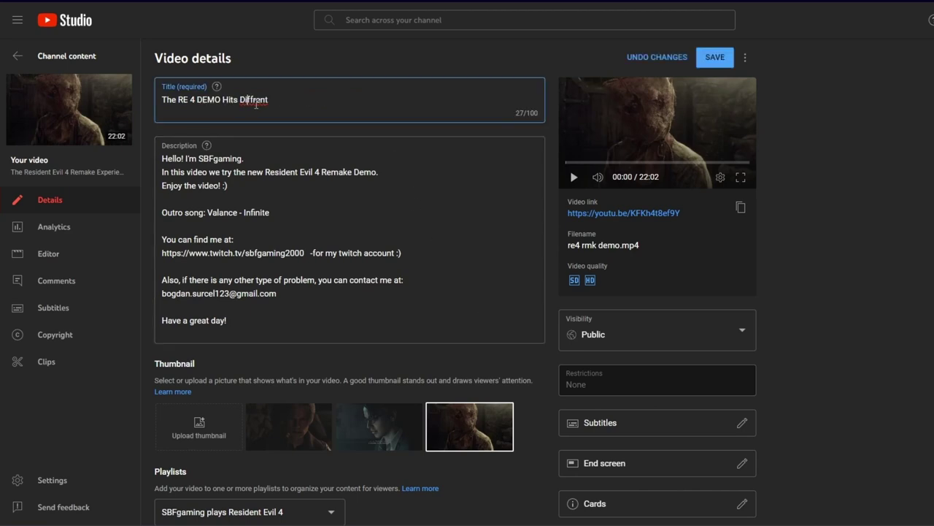
left_click(277, 74)
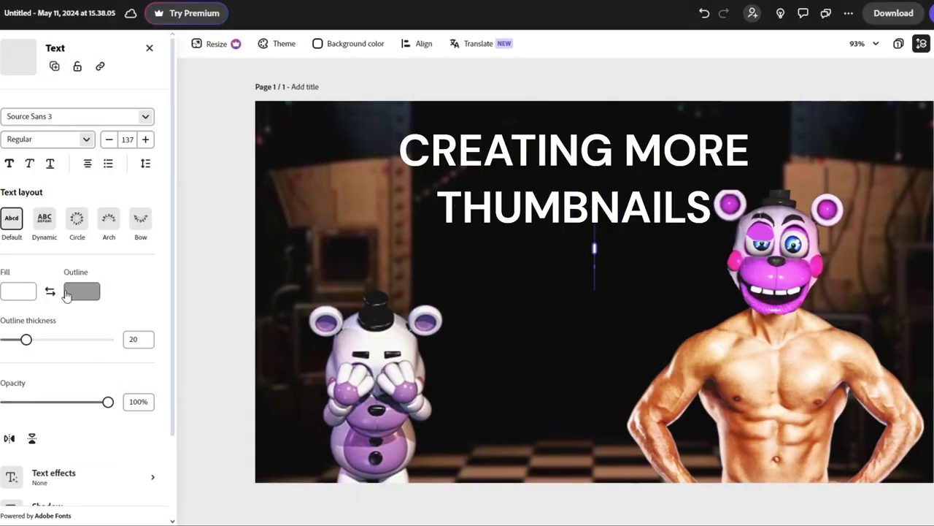
Step: In Adobe Express, add the outlined text "HoW Did yOu gET LiKe tHaT" to the FNAF thumbnail design and select all of it
type("Ho")
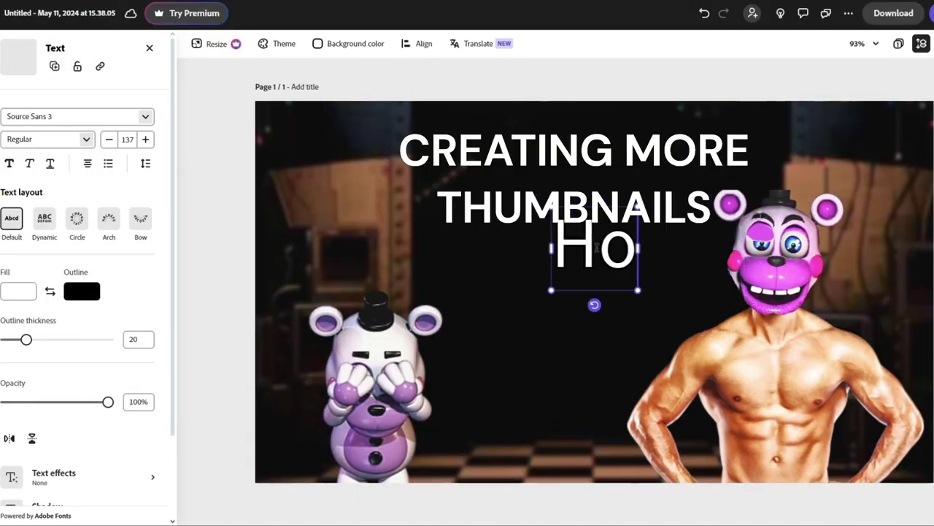
type("W Did yOu gET LiKe tHaT")
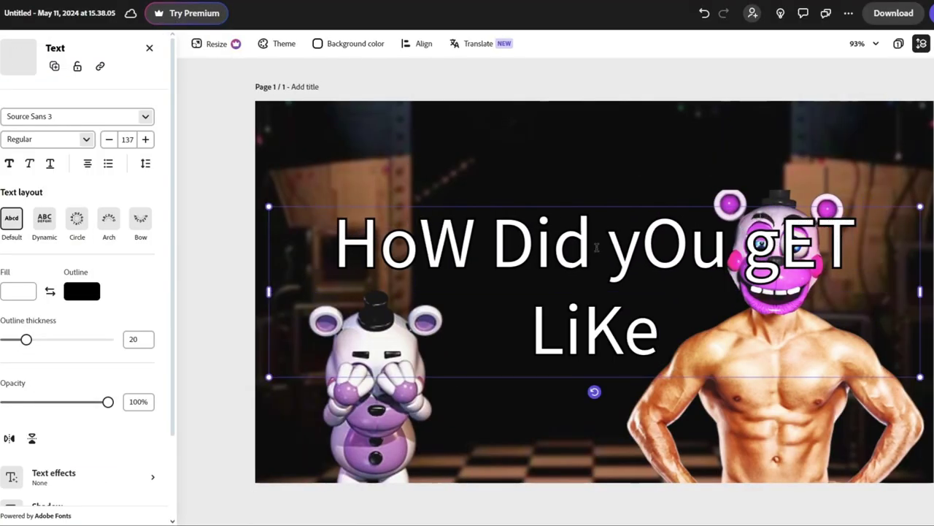
key("ctrl+a")
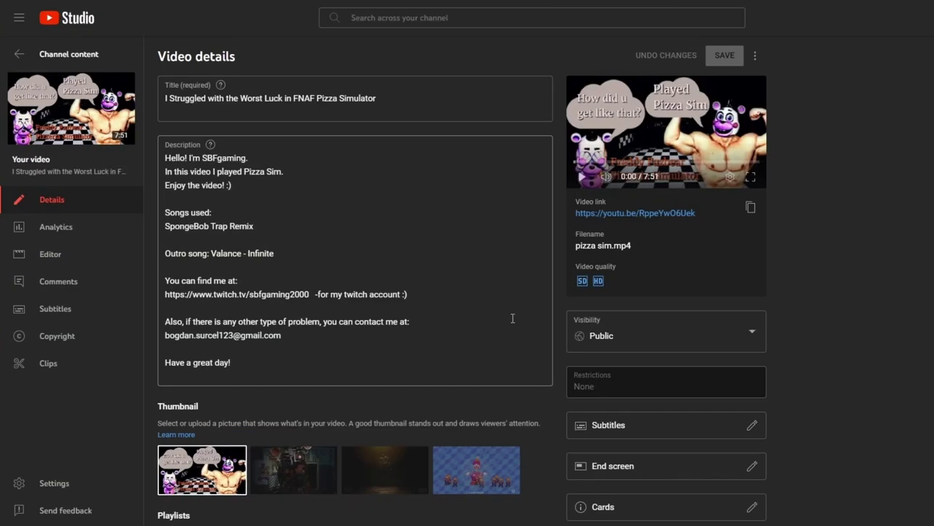
Step: Look through the channel's video list and reopen the details of "I Struggled with the Worst Luck in FNAF Pizza Simulator"
scroll(513, 318, "down", 1)
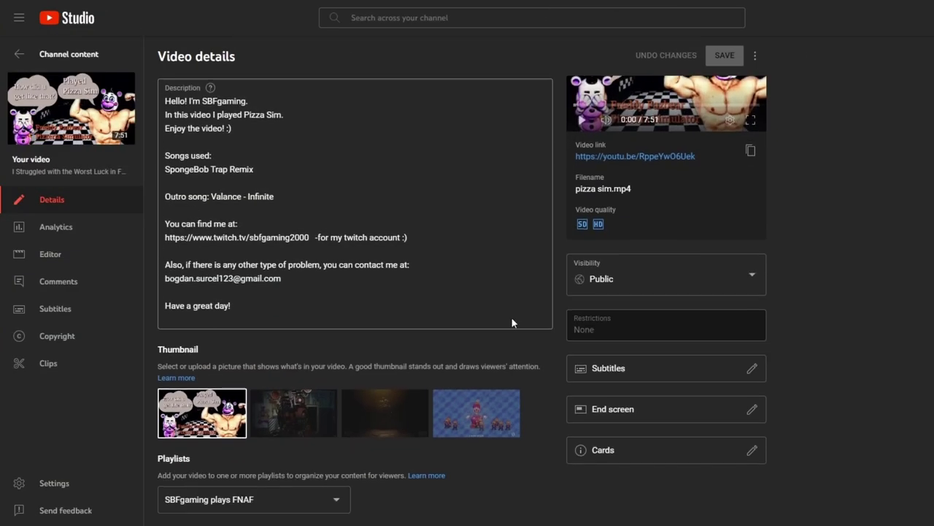
scroll(511, 319, "up", 1)
left_click(109, 64)
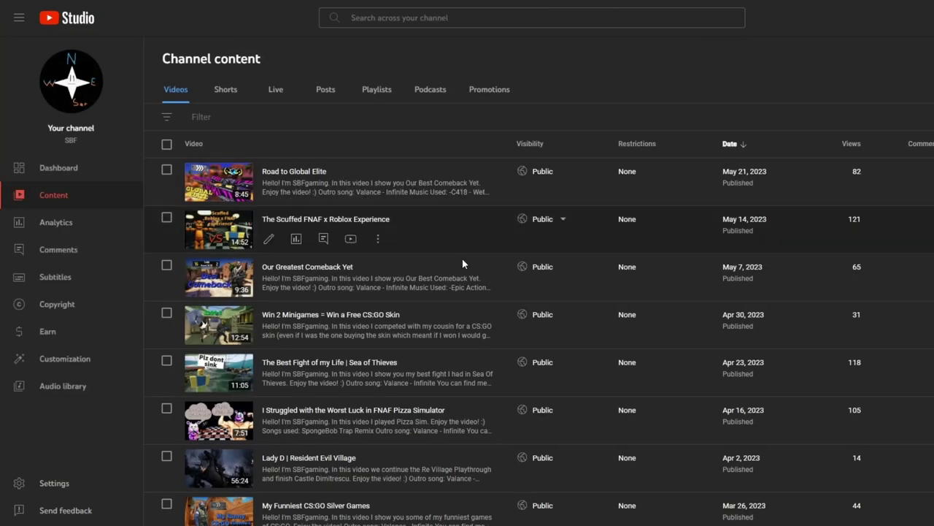
scroll(452, 277, "down", 3)
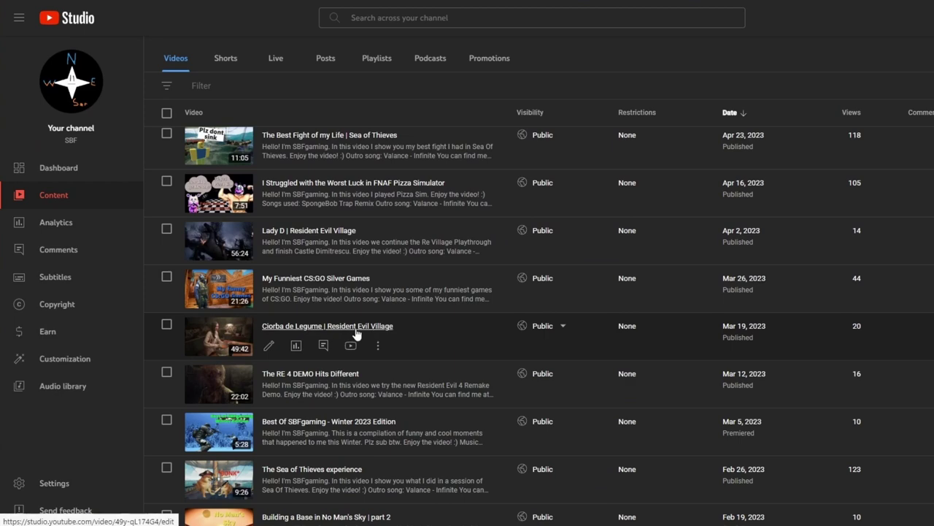
scroll(357, 333, "down", 3)
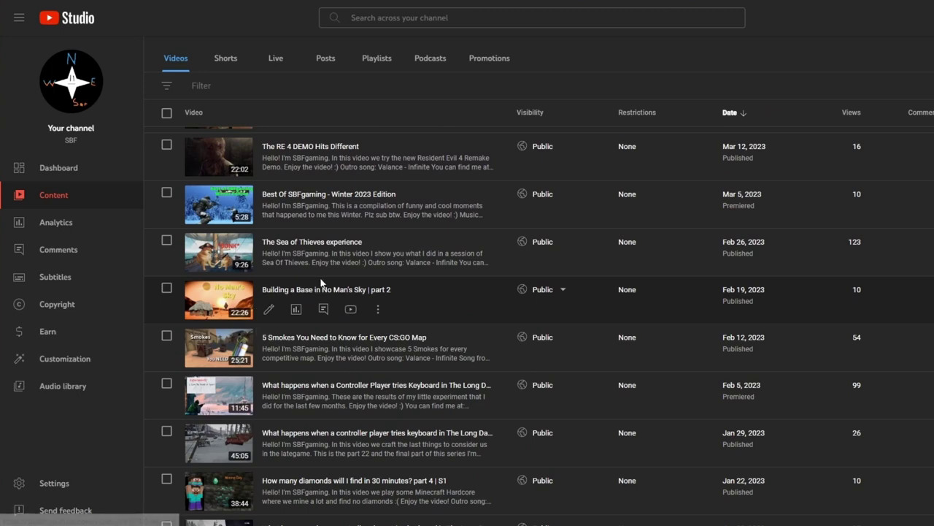
scroll(340, 292, "up", 4)
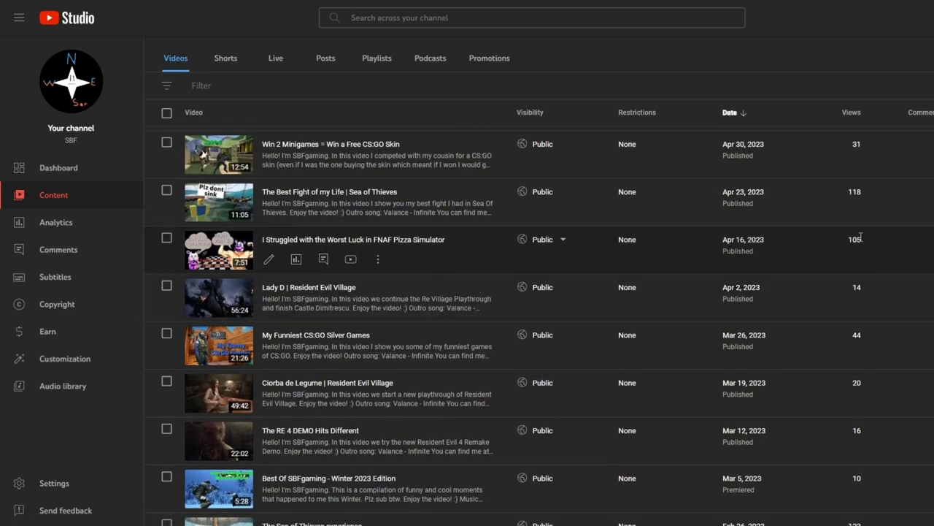
left_click(268, 259)
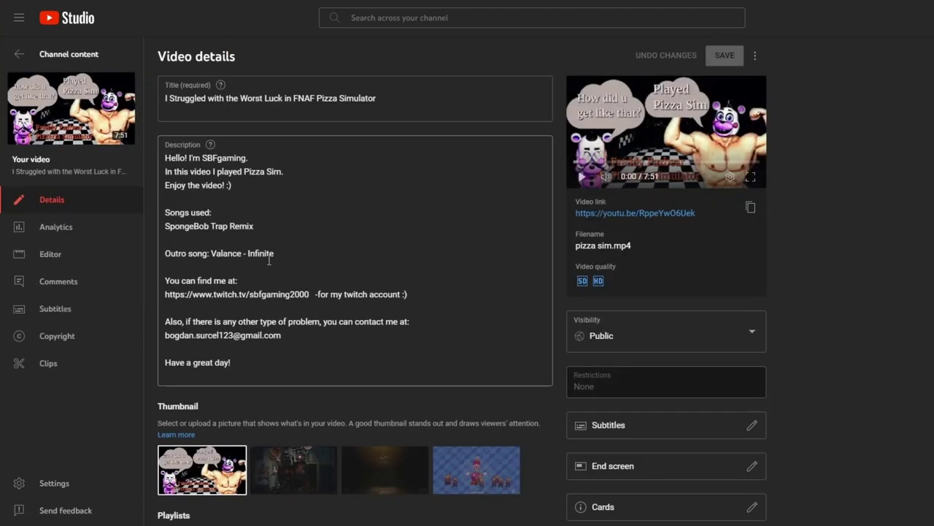
Step: Replace the FNAF Pizza Simulator video's custom thumbnail with the image pizzasim1.png
scroll(441, 265, "down", 1)
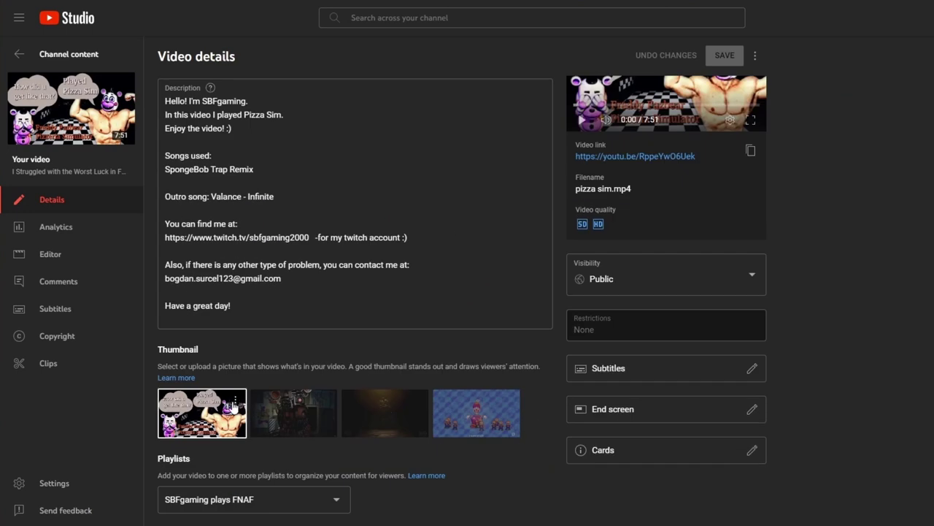
scroll(438, 244, "up", 1)
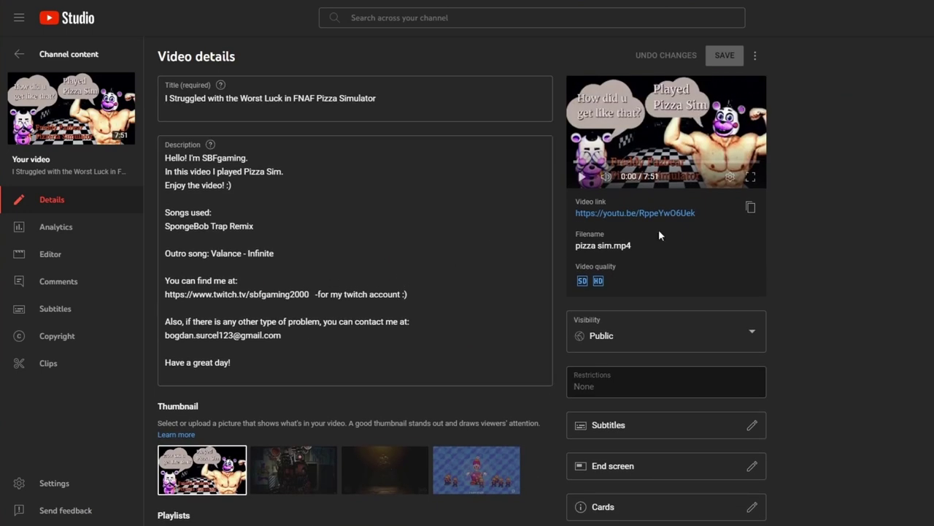
mouse_move(241, 467)
left_click(235, 462)
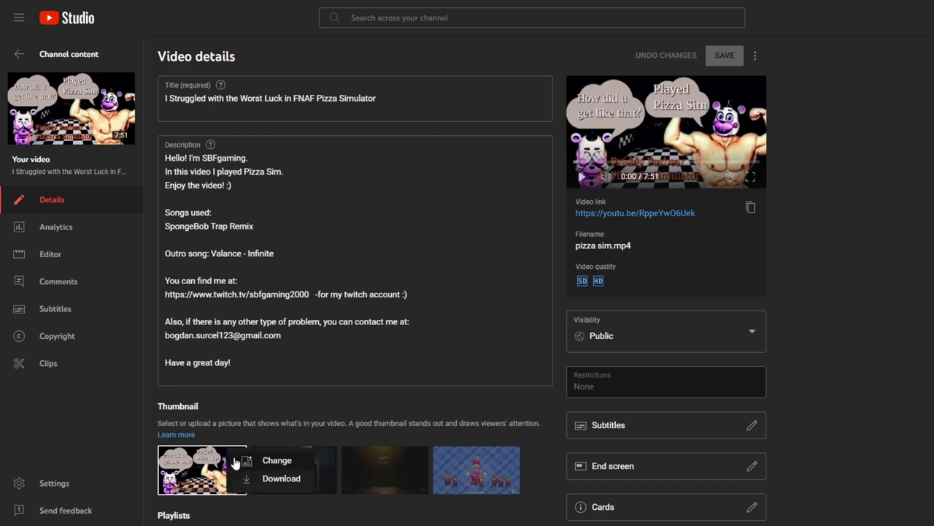
left_click(272, 460)
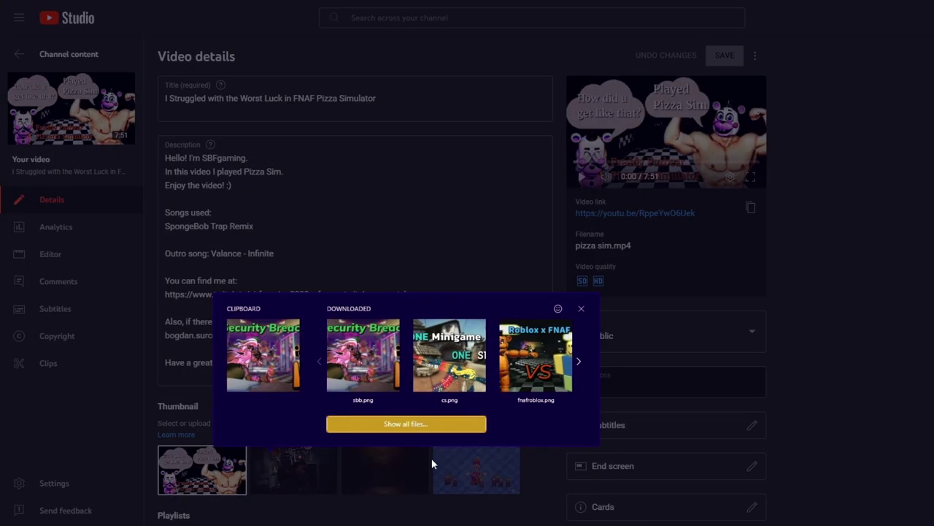
left_click(452, 430)
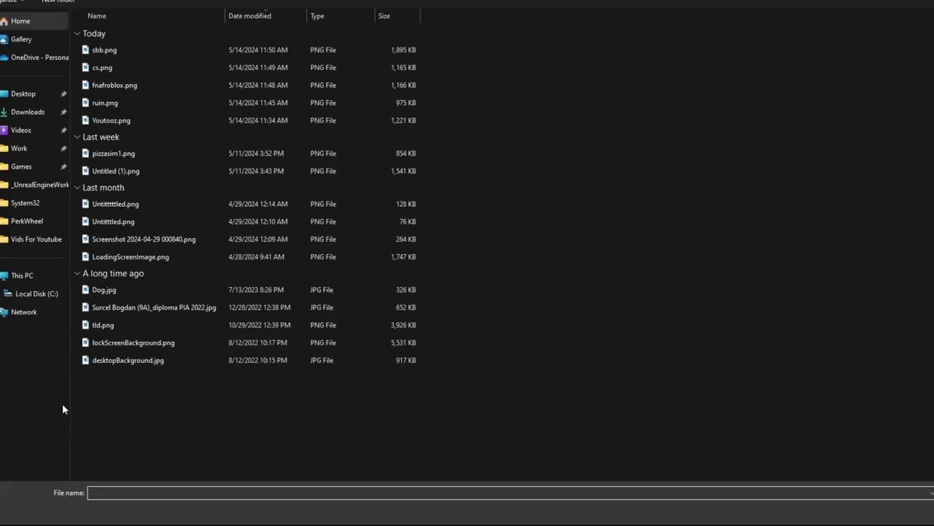
double_click(151, 154)
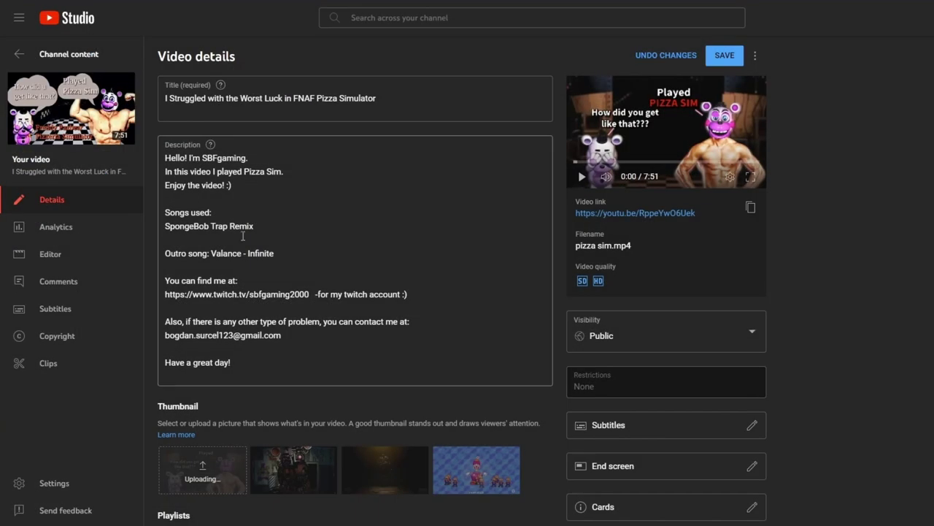
left_click(753, 179)
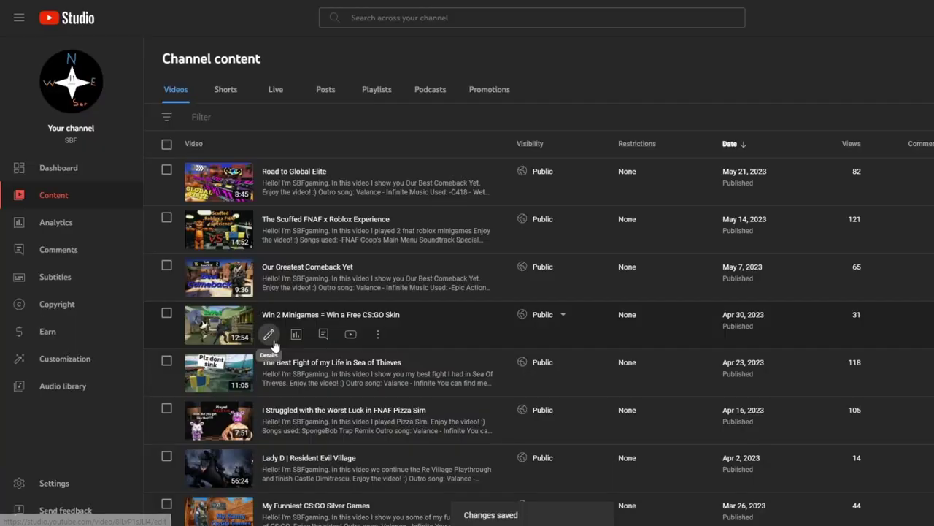
Step: Open the details of "Win 2 Minigames = Win a Free CS:GO Skin", and in File Explorer open the folder Videos > SBFgaming > Captures
left_click(268, 336)
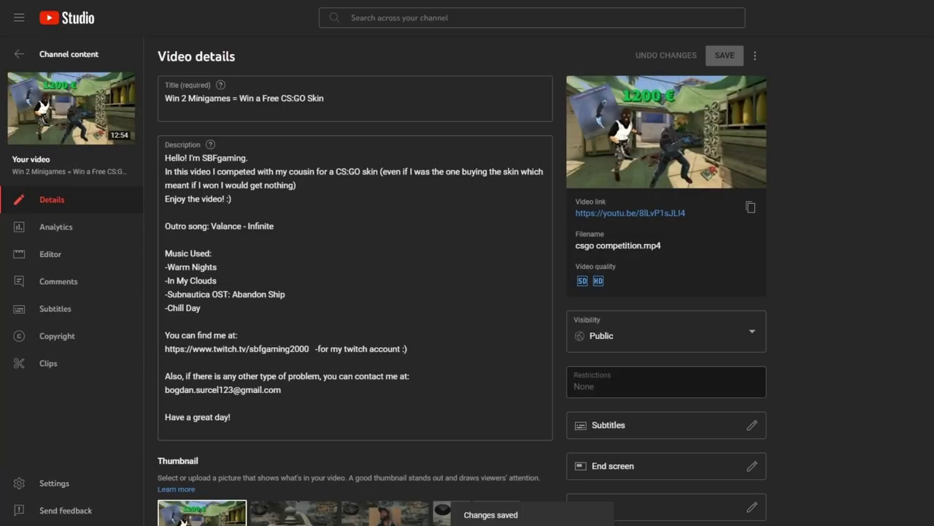
key("super+e")
left_click(426, 91)
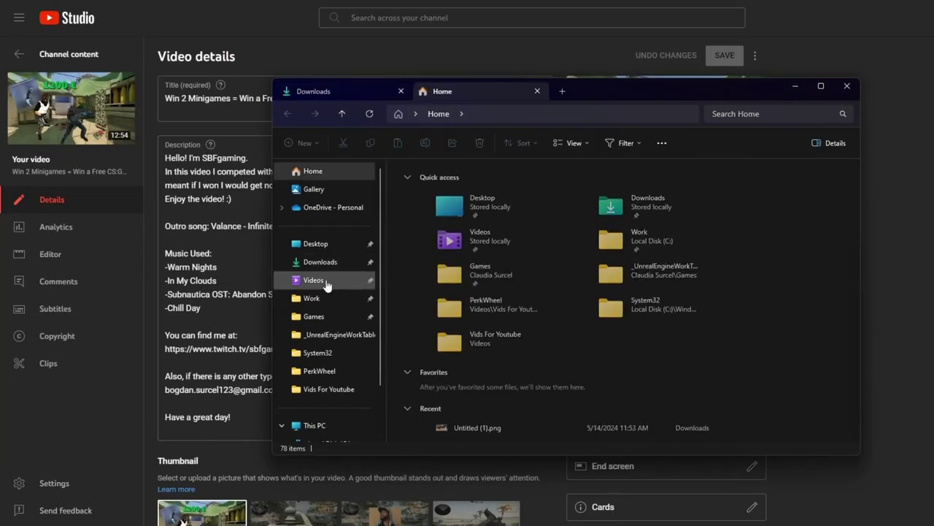
left_click(332, 264)
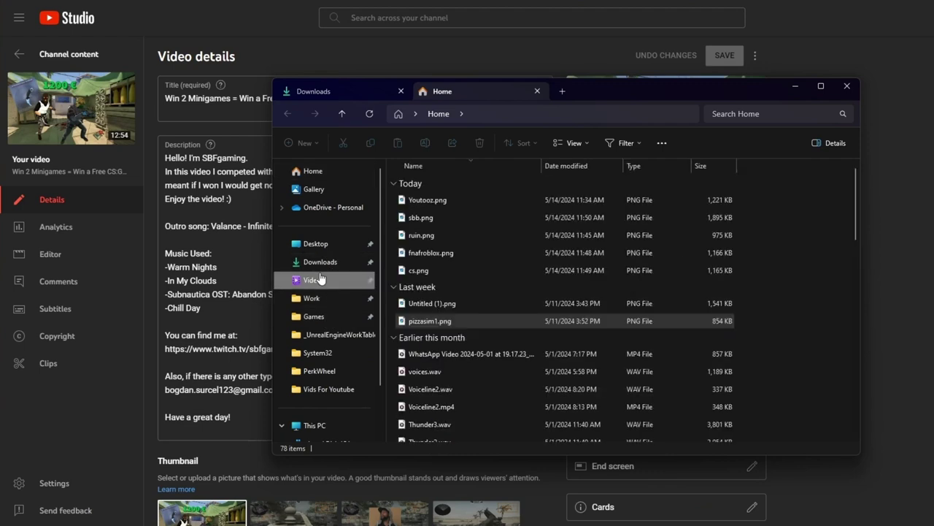
left_click(314, 280)
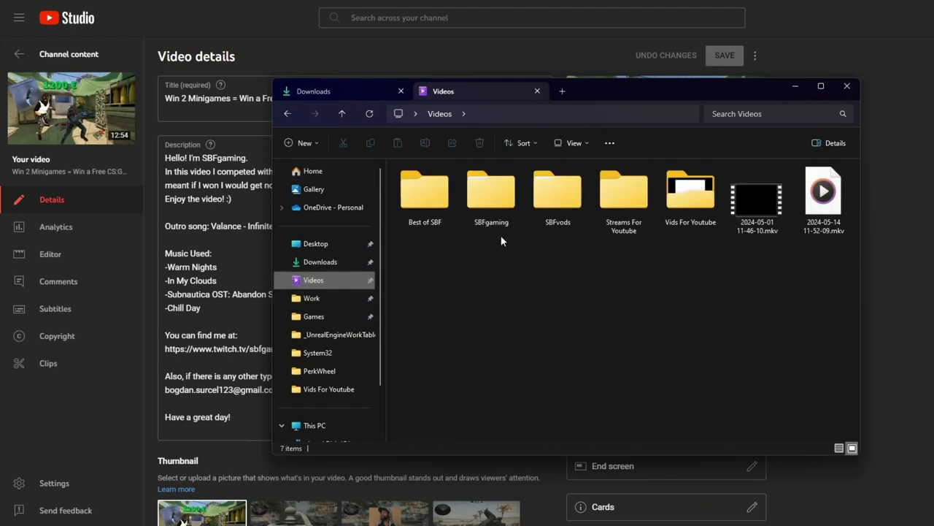
double_click(490, 191)
double_click(434, 192)
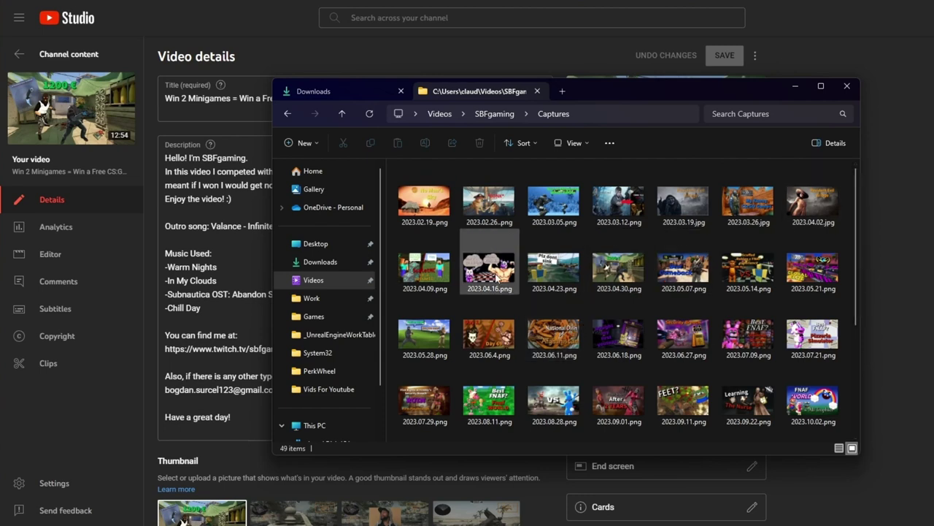
Step: View the old thumbnail 2023.04.30.png, and replace the custom thumbnail of "Win 2 Minigames = Win a Free CS:GO Skin" with cs.png
double_click(606, 264)
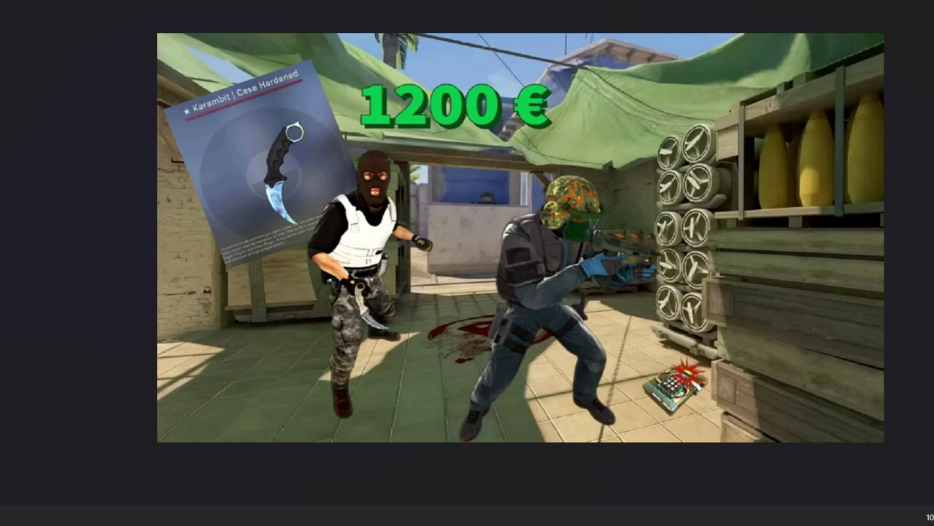
key("Escape")
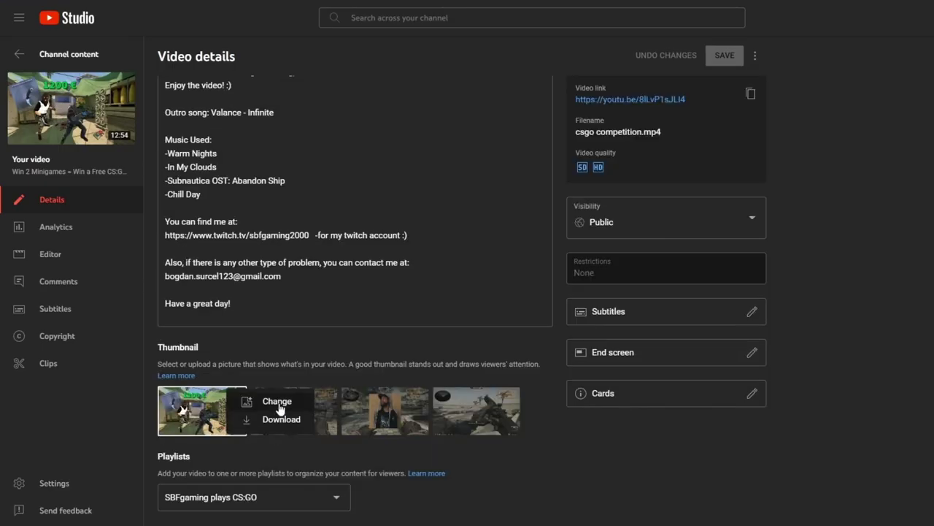
left_click(280, 405)
left_click(484, 369)
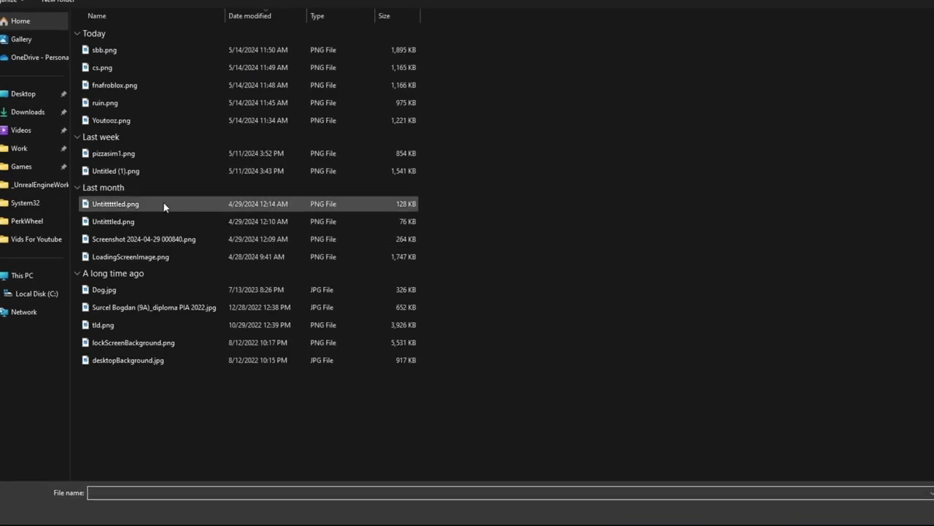
double_click(133, 67)
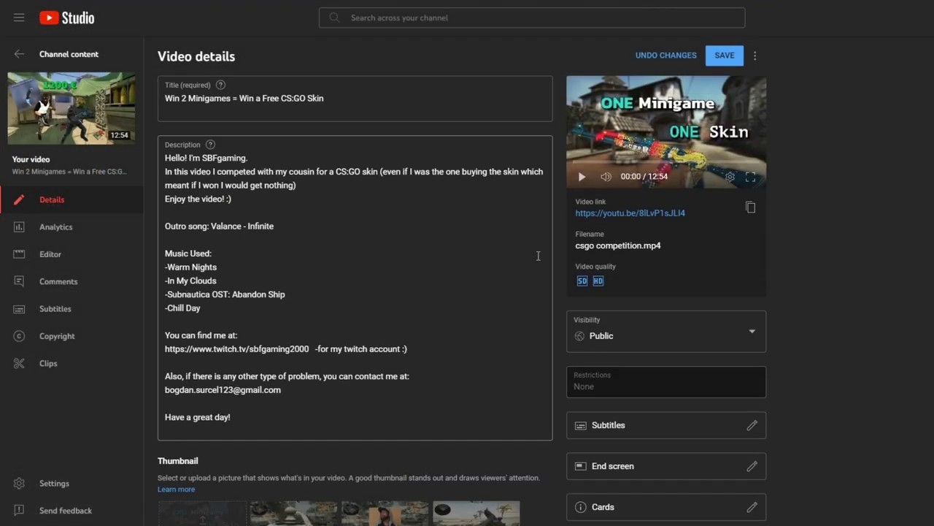
Step: In File Explorer, open cs.png from the Downloads folder to view the new CS:GO thumbnail at full size
key("alt+Tab")
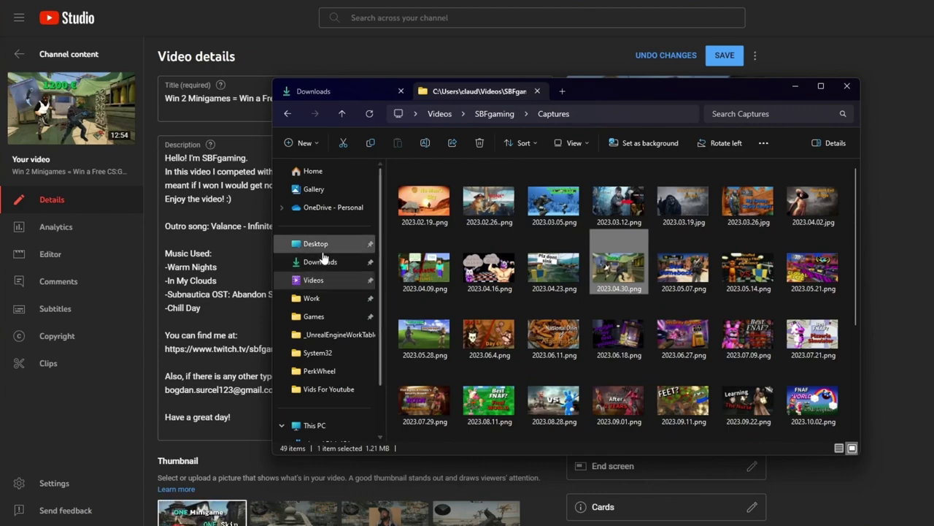
left_click(320, 261)
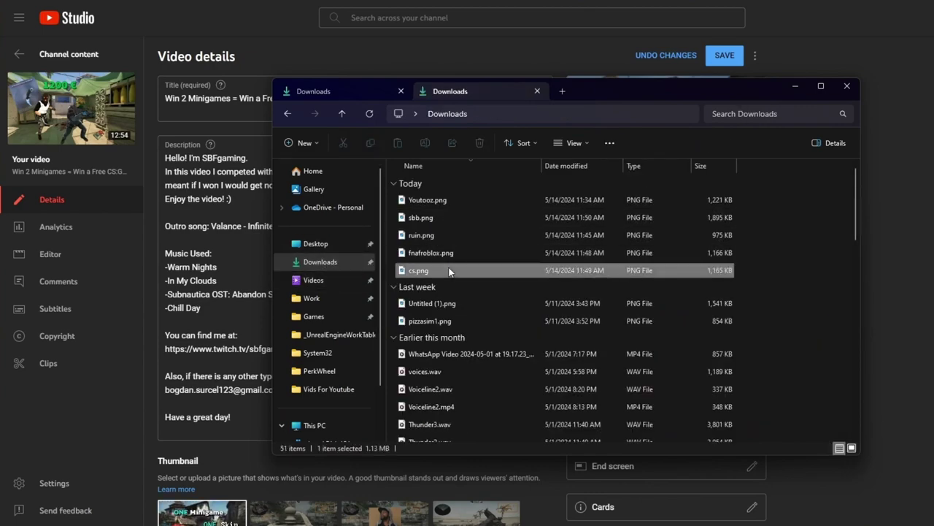
double_click(420, 270)
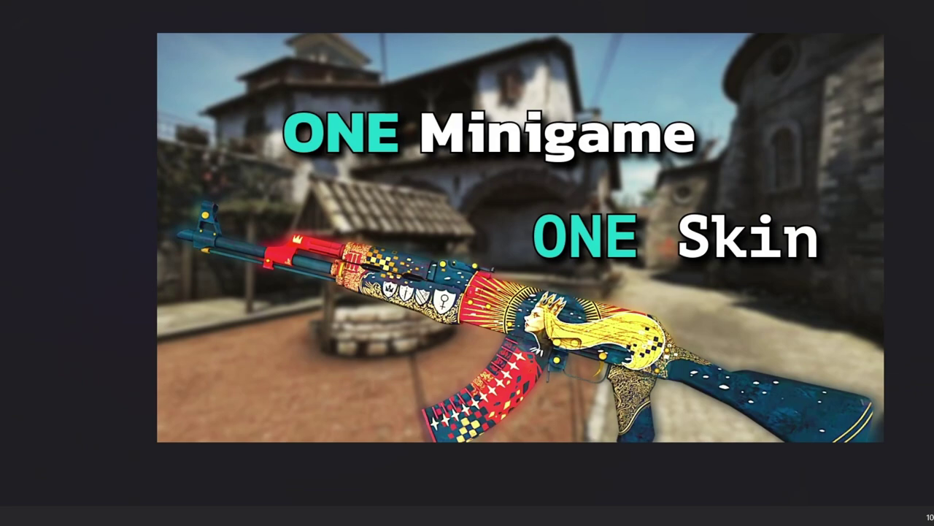
key("alt+Tab")
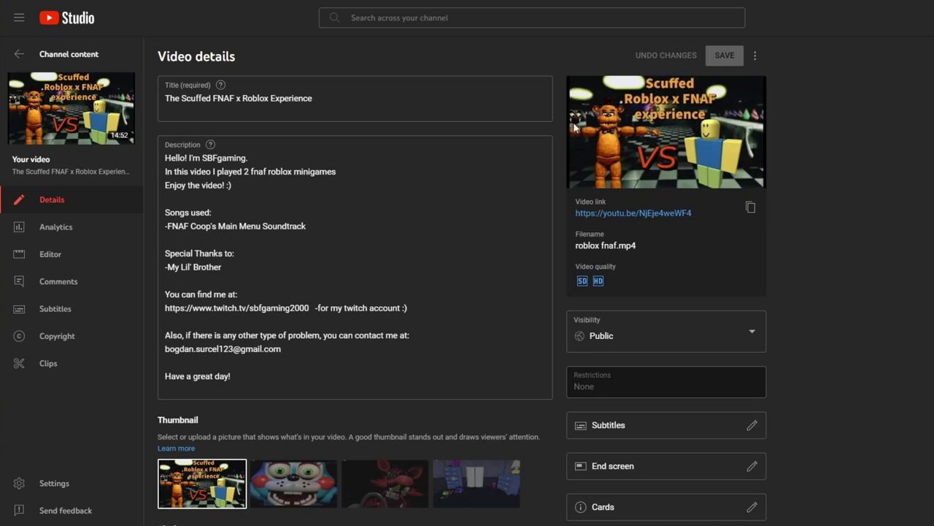
Step: Save the new "Roblox x FNAF" thumbnail for the video "The Scuffed FNAF x Roblox Experience"
mouse_move(569, 125)
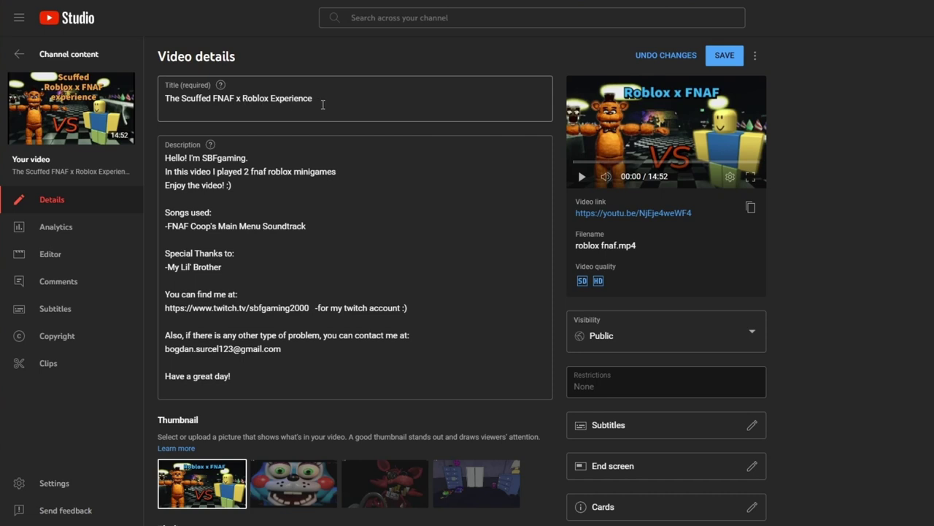
left_click(726, 57)
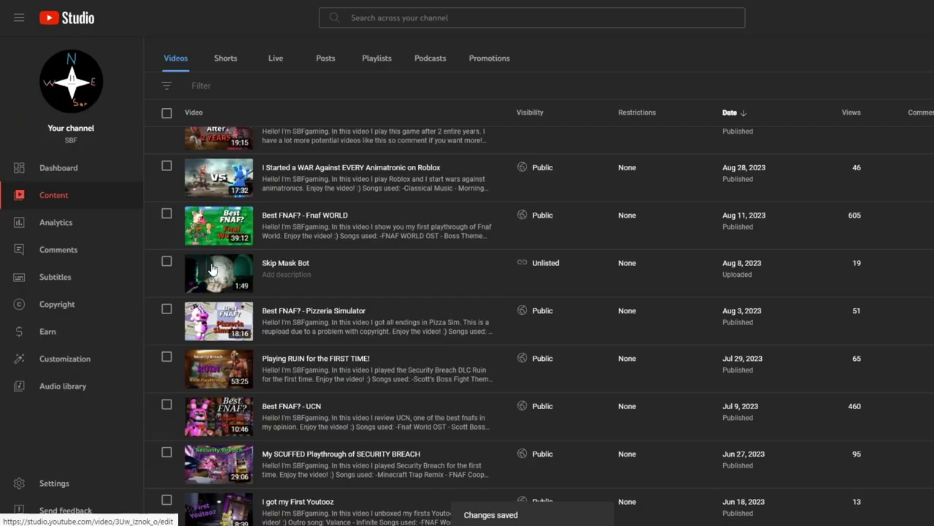
Step: Look through the channel's video list to review the thumbnails and titles of the older videos
scroll(275, 313, "down", 3)
scroll(295, 308, "up", 4)
scroll(295, 308, "up", 1)
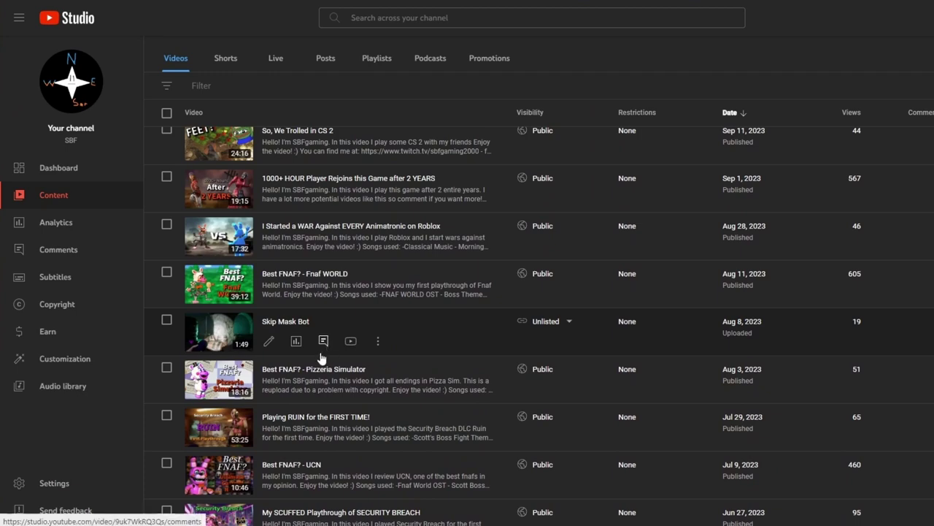
scroll(295, 382, "up", 3)
scroll(292, 377, "up", 5)
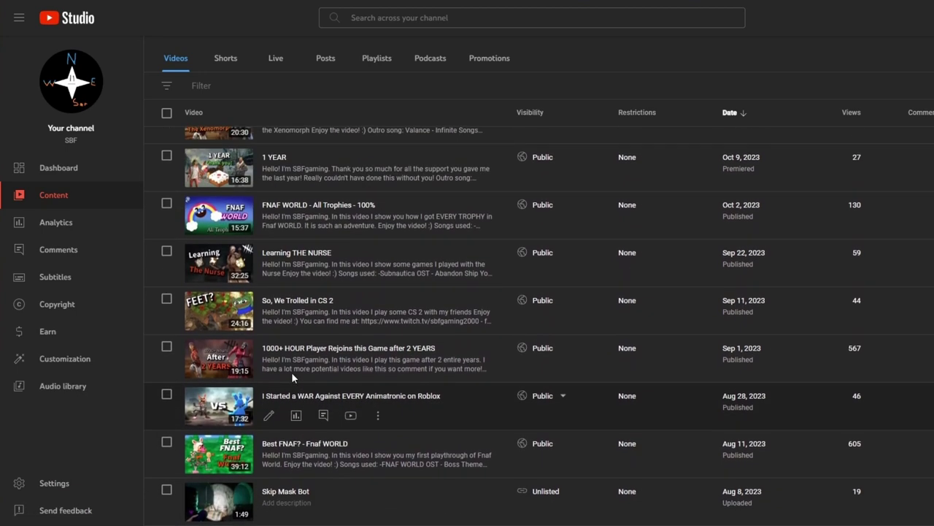
scroll(294, 378, "down", 10)
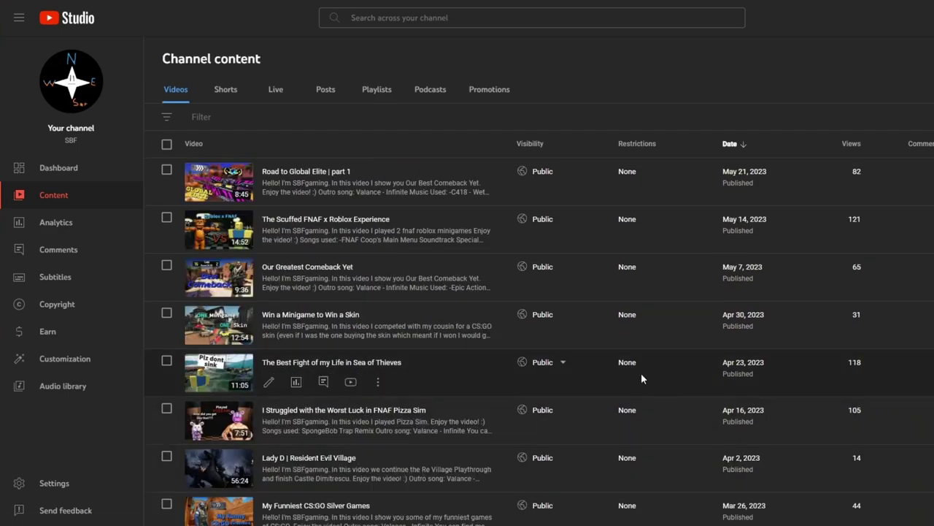
scroll(584, 357, "down", 5)
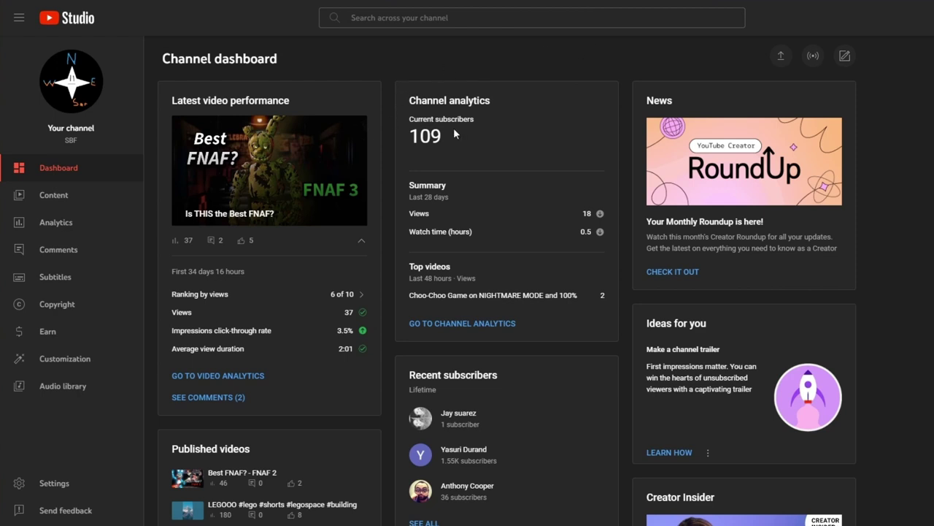
Step: Examine the channel analytics for the last 28 days and the realtime report of views in the last 48 hours
scroll(364, 126, "down", 2)
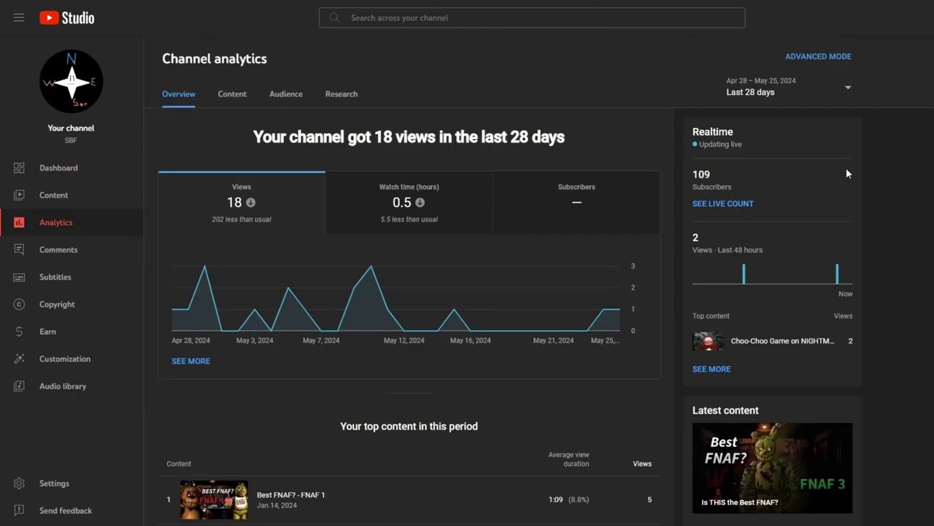
scroll(759, 241, "down", 1)
left_click(716, 312)
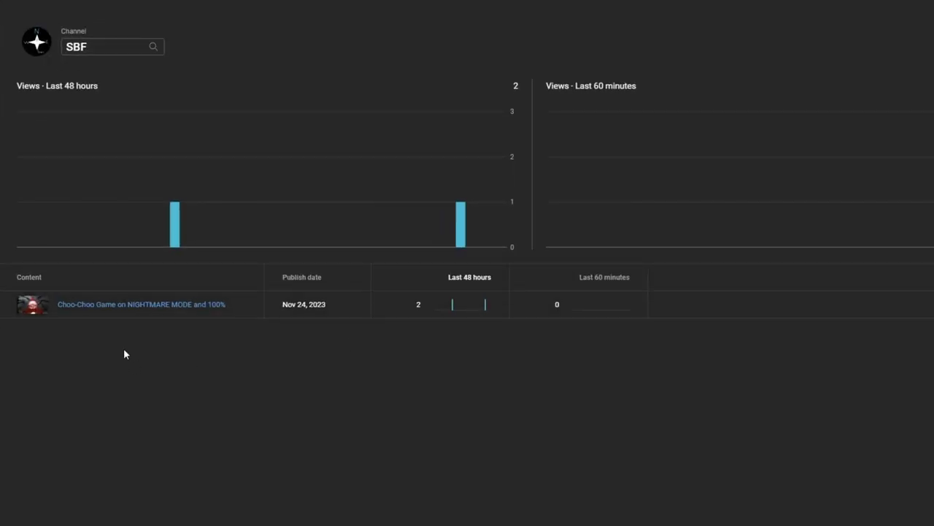
mouse_move(155, 313)
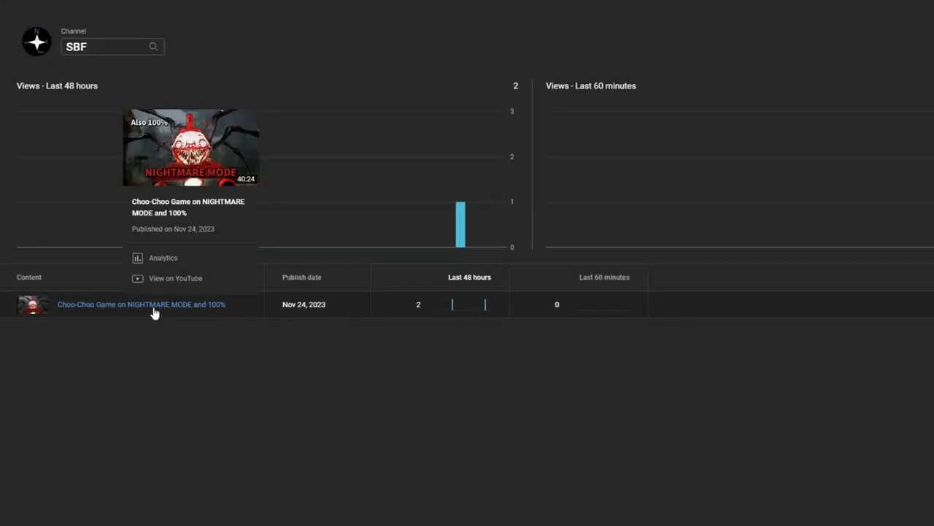
key("alt+Left")
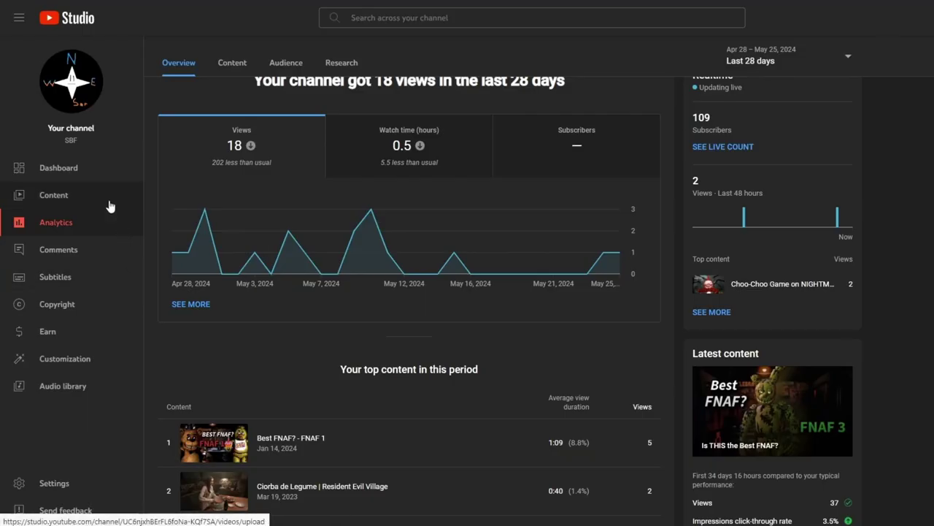
Step: Review the list of the channel's top content for the last 28 days
scroll(211, 231, "down", 2)
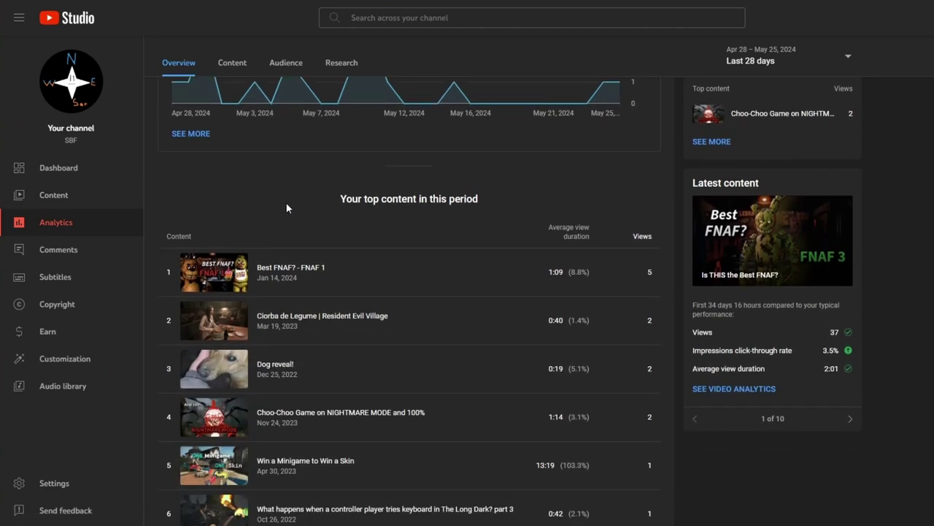
scroll(286, 211, "down", 1)
scroll(265, 148, "down", 1)
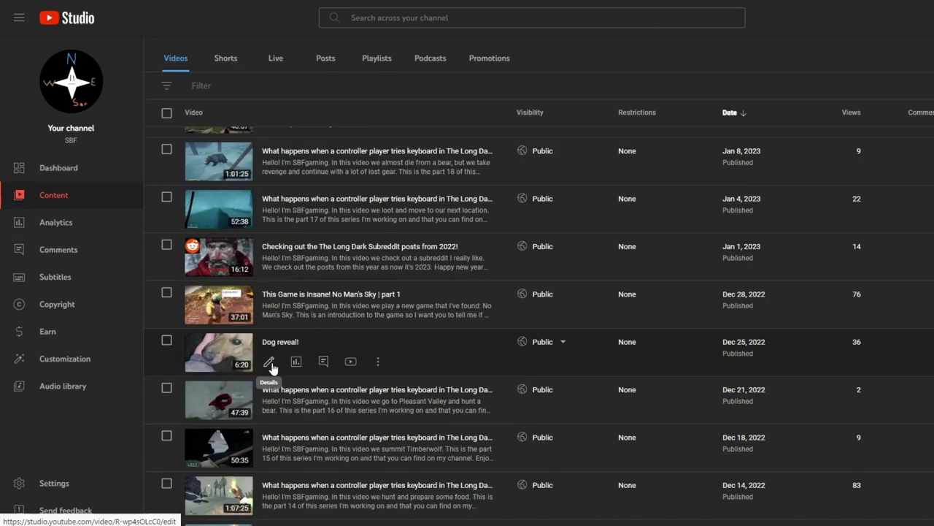
Step: Open the analytics of the video "Dog reveal!" and examine its views graph and its reach since publication
left_click(270, 363)
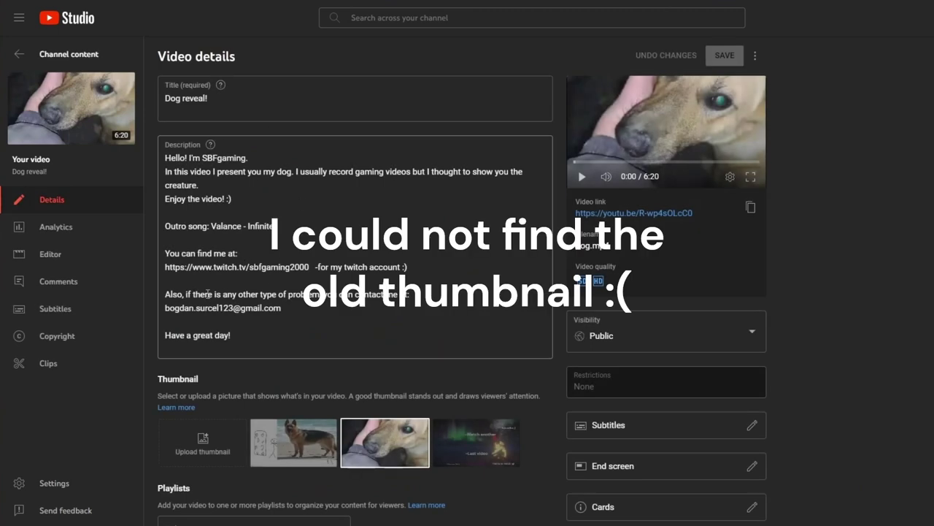
left_click(55, 235)
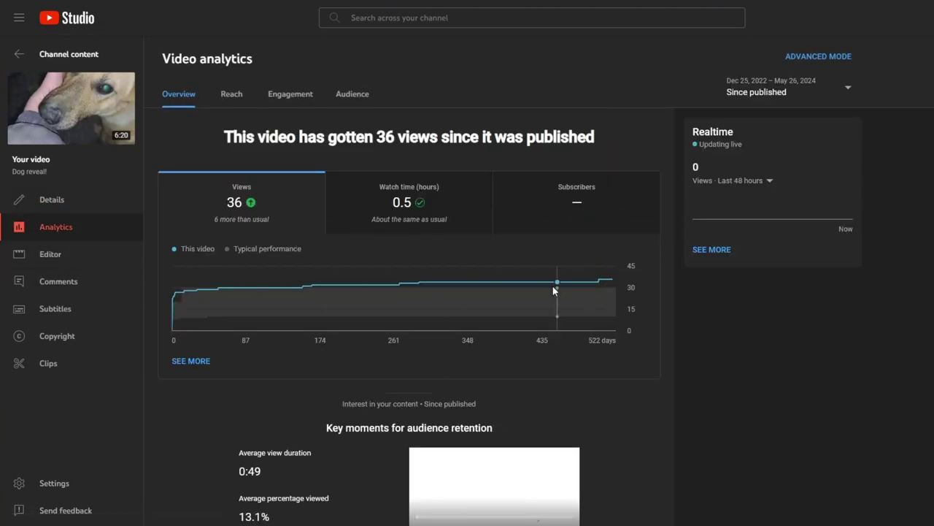
mouse_move(442, 288)
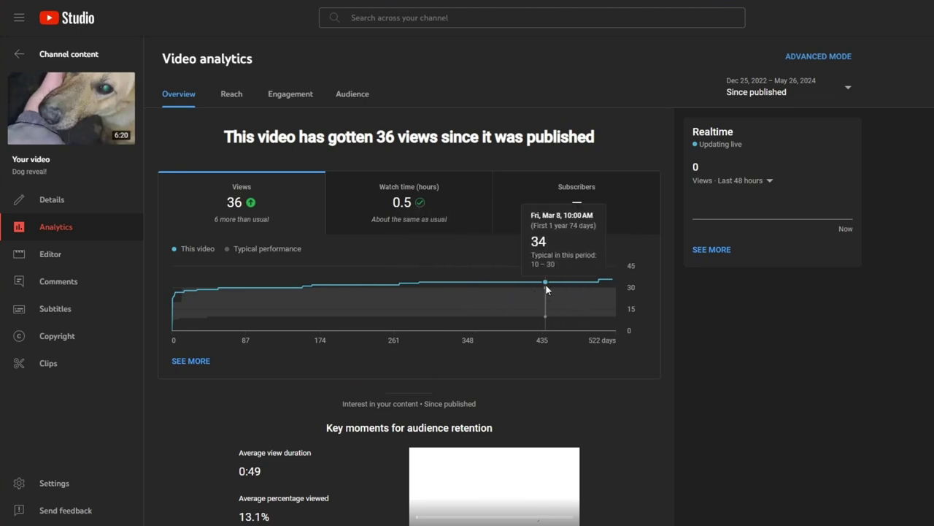
mouse_move(593, 286)
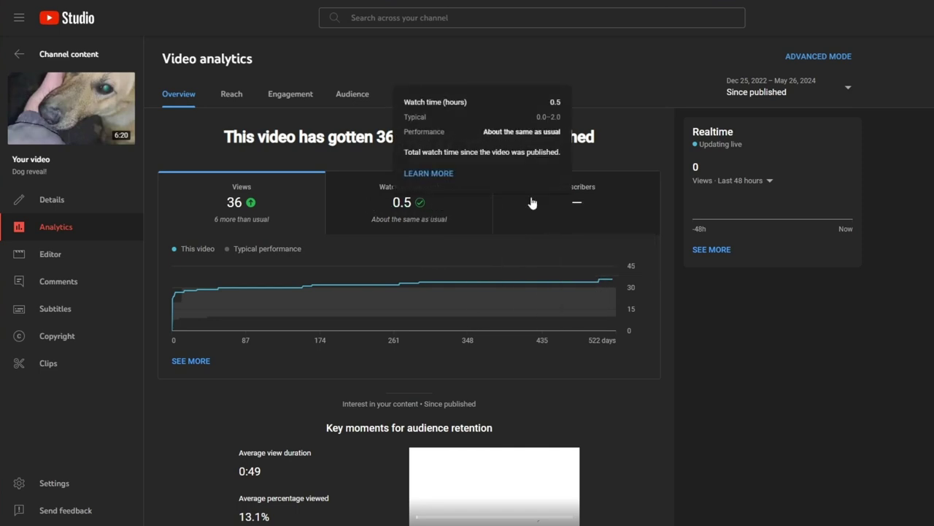
left_click(223, 97)
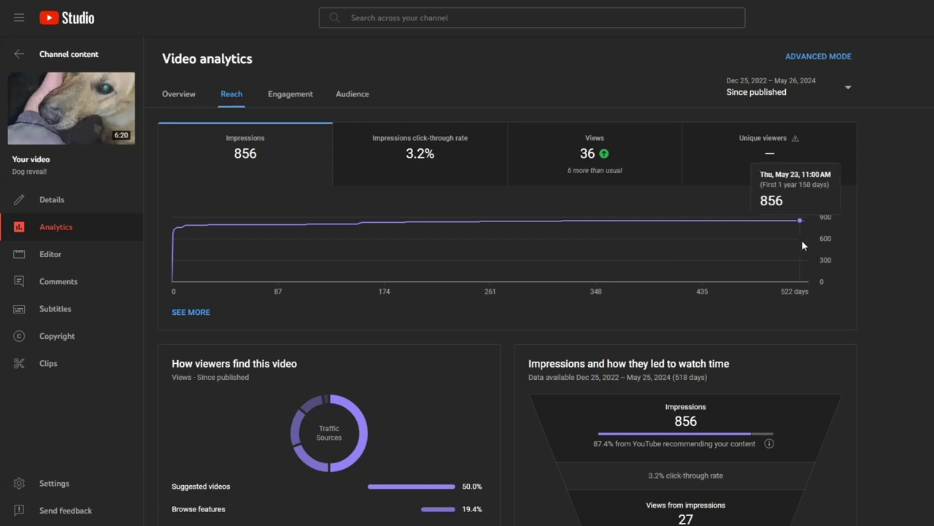
Step: Open the analytics of "5 Smokes You Need to Know for Every CS:GO Map" and examine its views graph and reach data
left_click(74, 62)
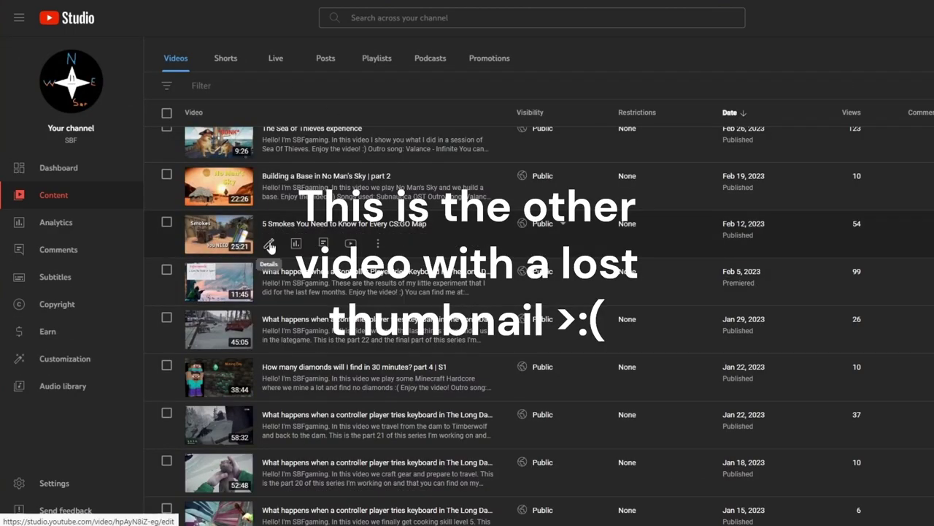
left_click(269, 241)
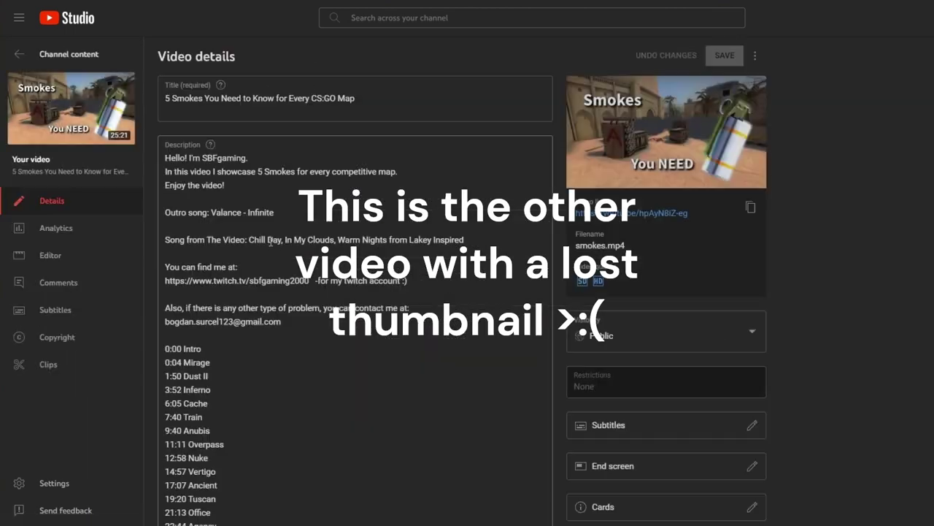
left_click(77, 225)
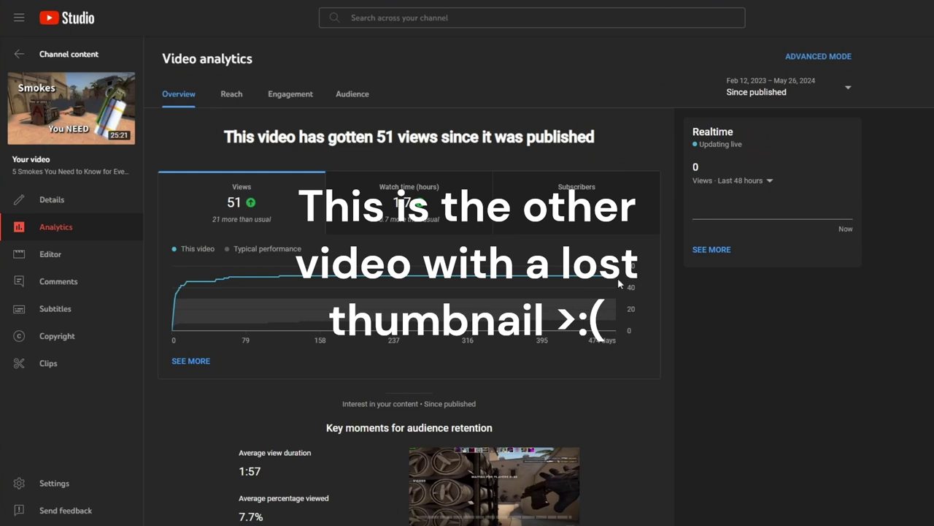
mouse_move(599, 287)
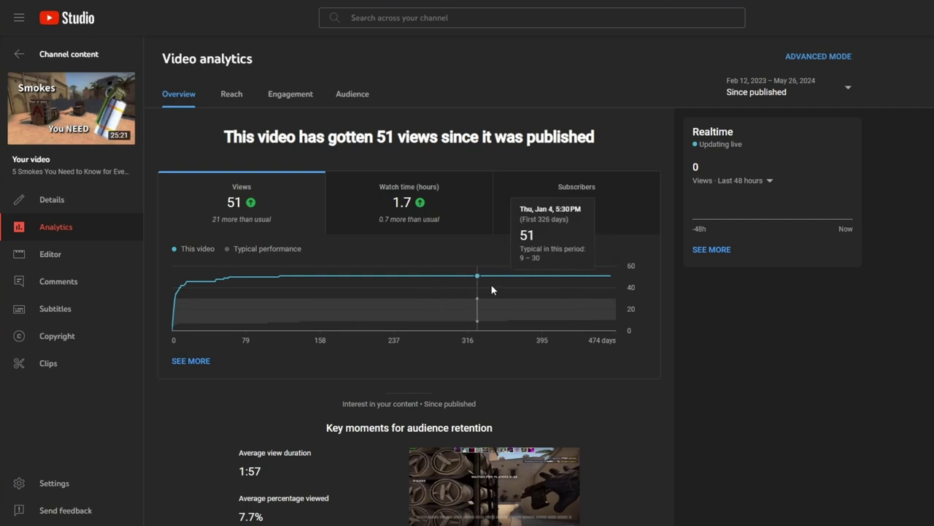
left_click(234, 94)
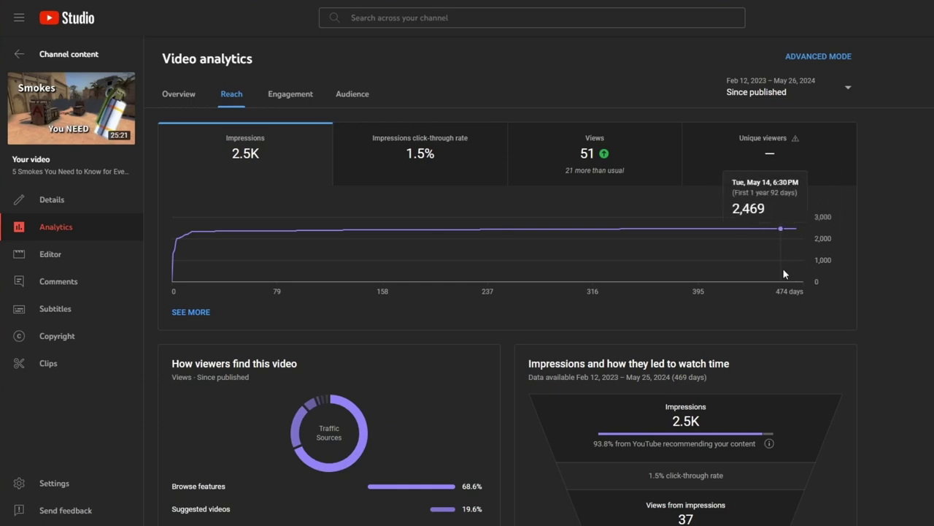
Step: Open the analytics of "The RE 4 DEMO Hits Different" and examine its views graph and reach data
left_click(58, 54)
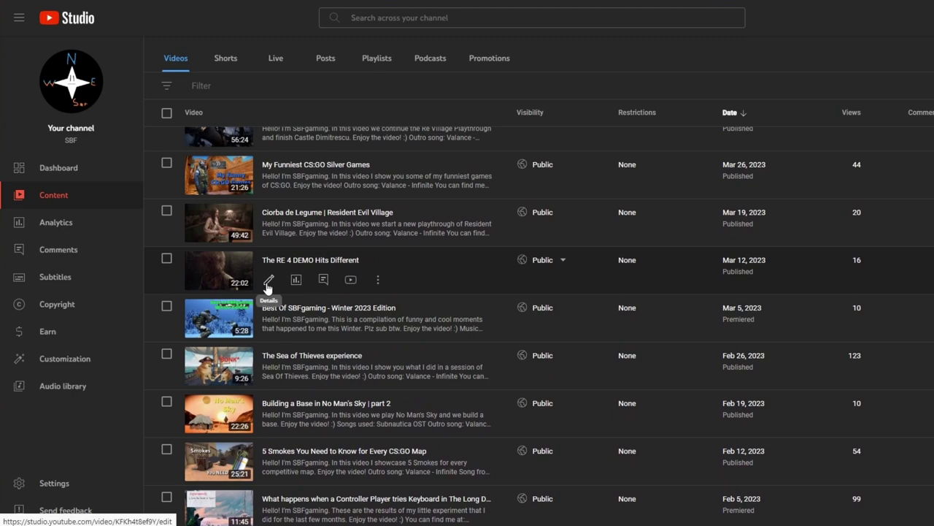
left_click(268, 282)
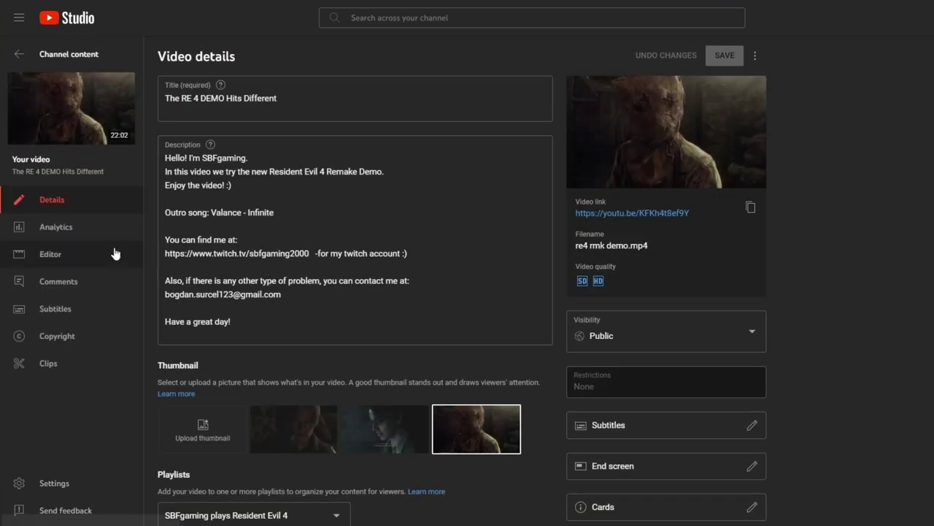
left_click(109, 227)
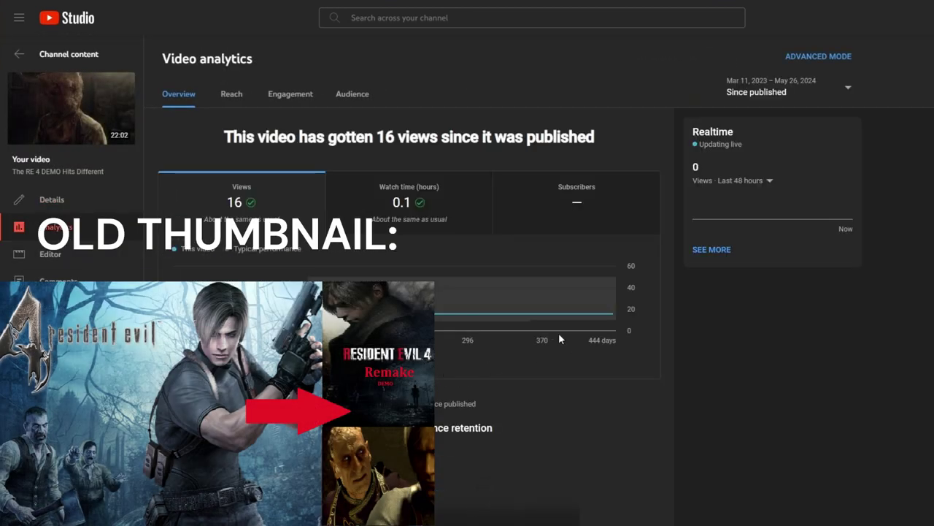
mouse_move(614, 329)
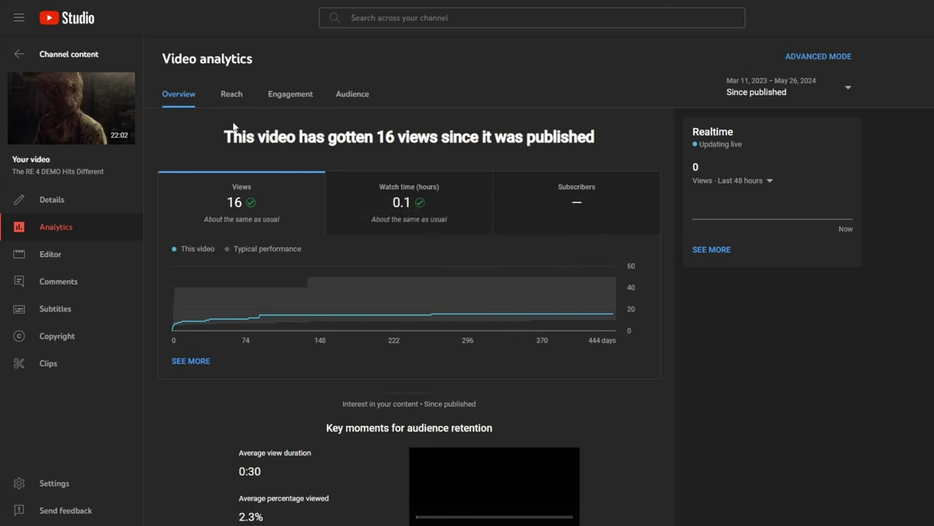
left_click(232, 93)
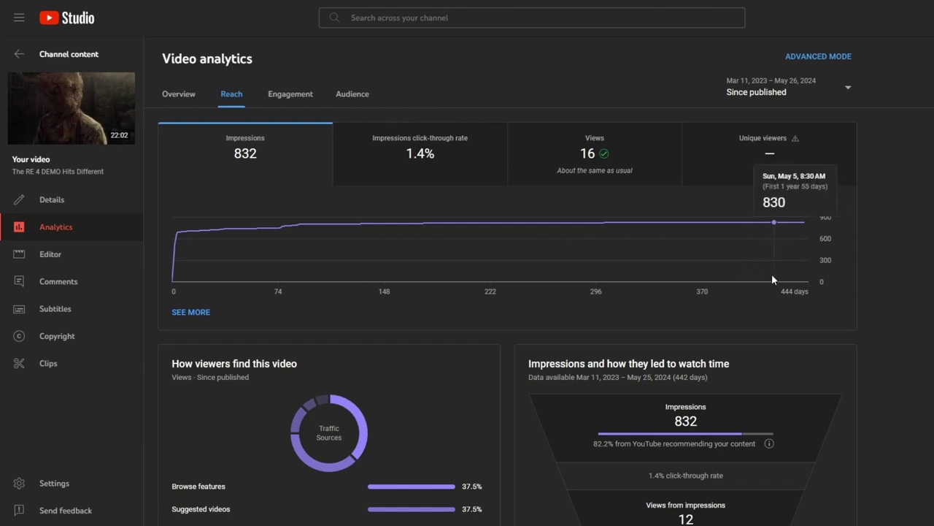
Step: Open the analytics of "Ciorba de Legume | Resident Evil Village" and examine its views graph, audience retention and reach data
left_click(99, 54)
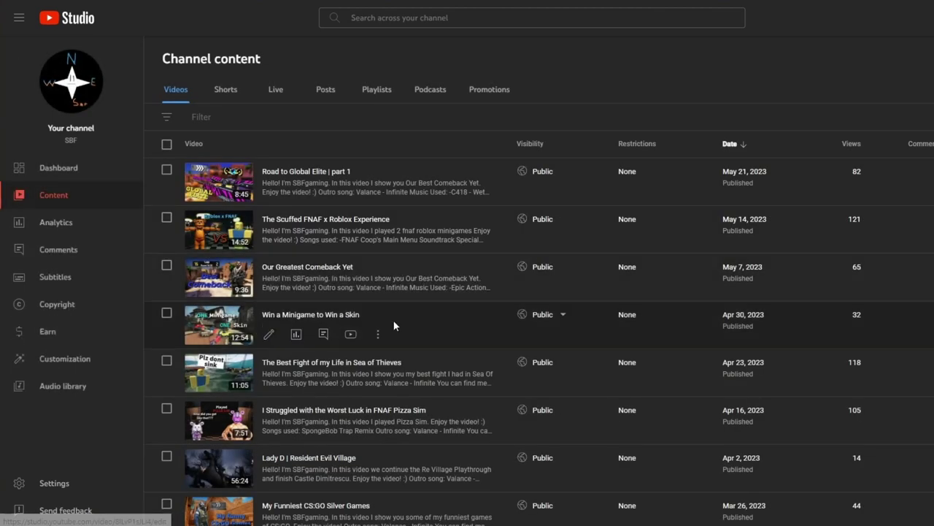
scroll(395, 324, "down", 3)
left_click(269, 345)
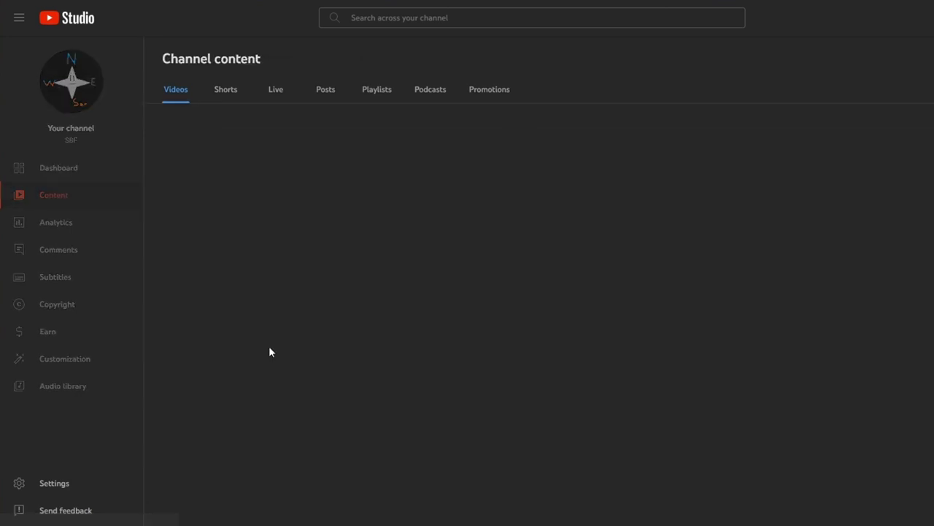
left_click(55, 227)
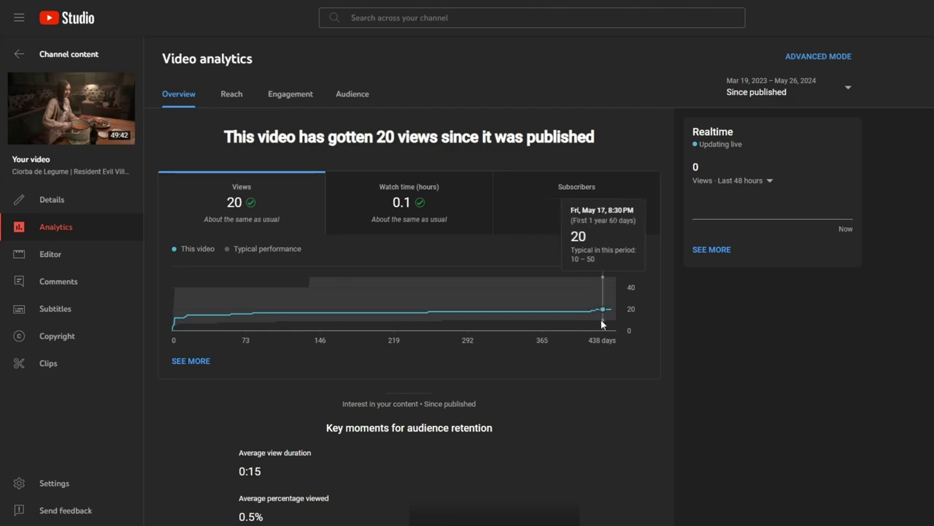
scroll(440, 312, "down", 3)
scroll(490, 313, "up", 3)
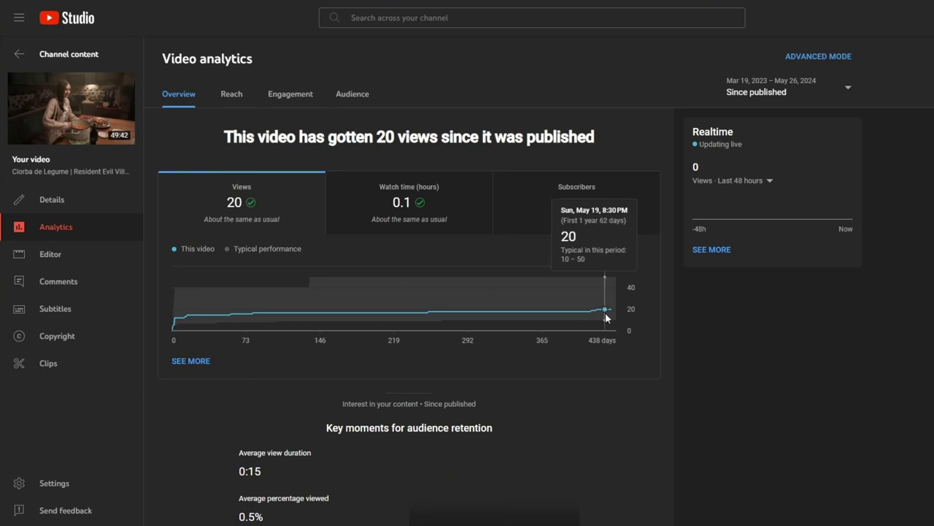
left_click(223, 101)
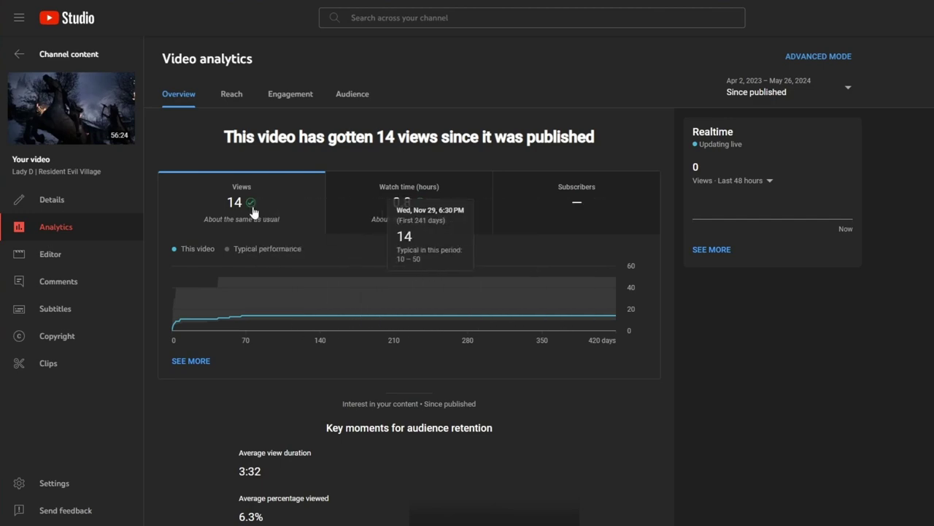
Step: Open the details of "I Struggled with the Worst Luck in FNAF Pizza Sim" from the channel content list and switch to its analytics
left_click(91, 49)
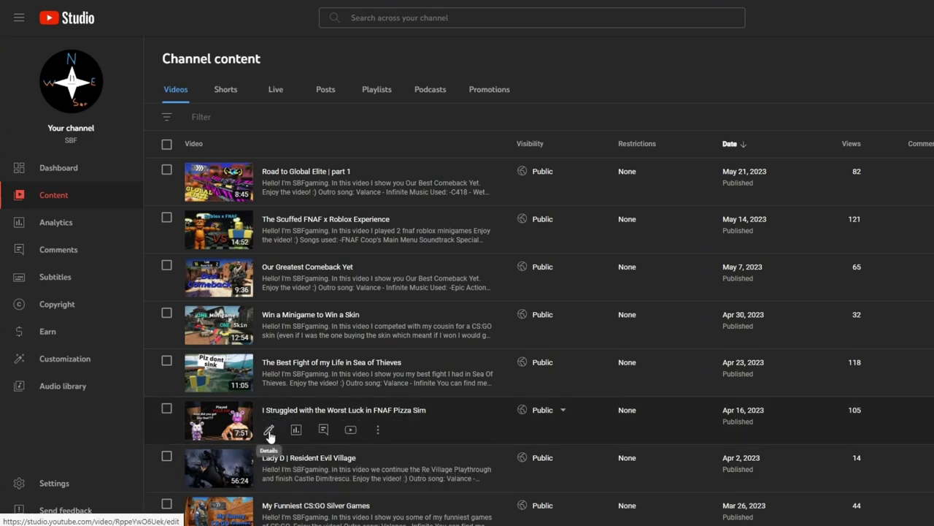
left_click(269, 431)
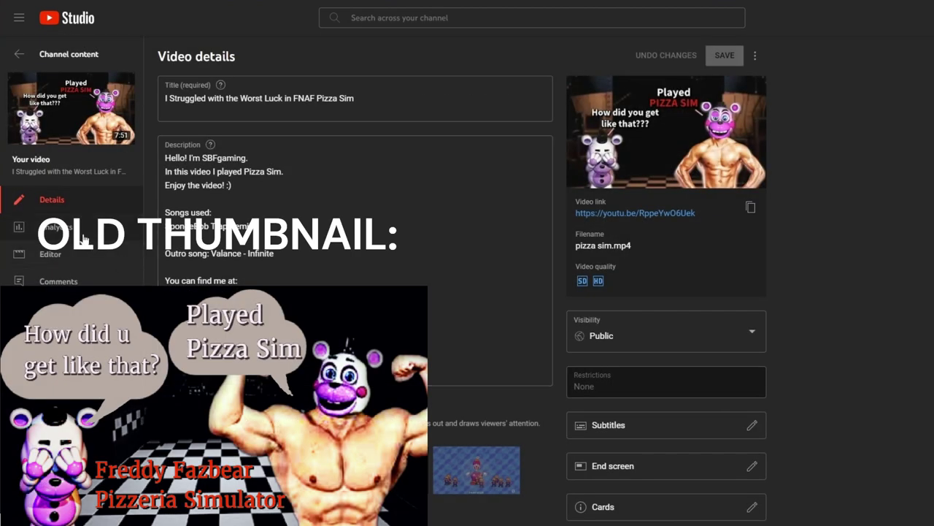
left_click(82, 236)
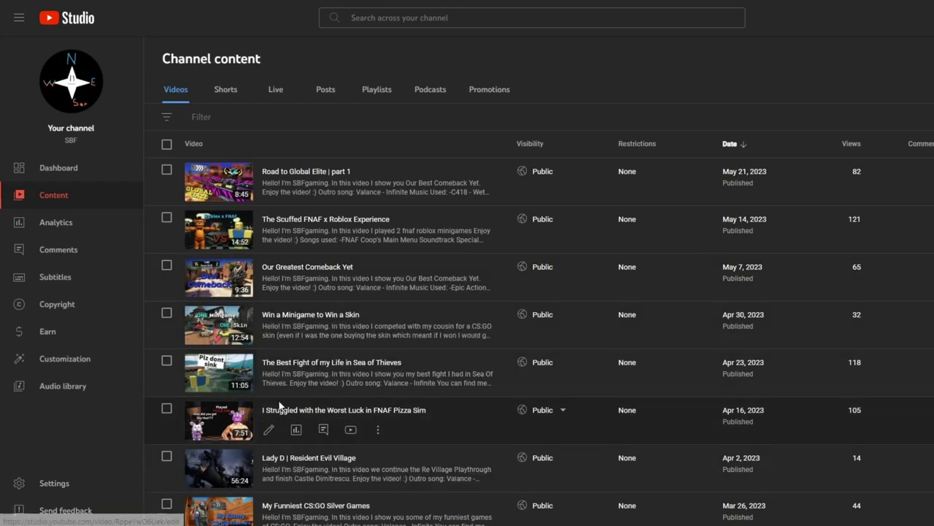
Step: Open the analytics of "Win a Minigame to Win a Skin" and examine its views graph and audience retention
left_click(268, 338)
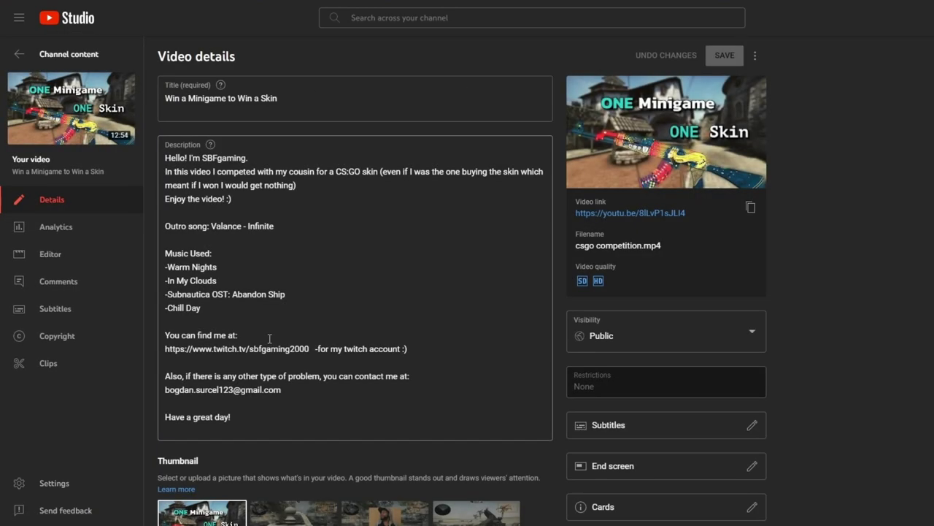
left_click(70, 240)
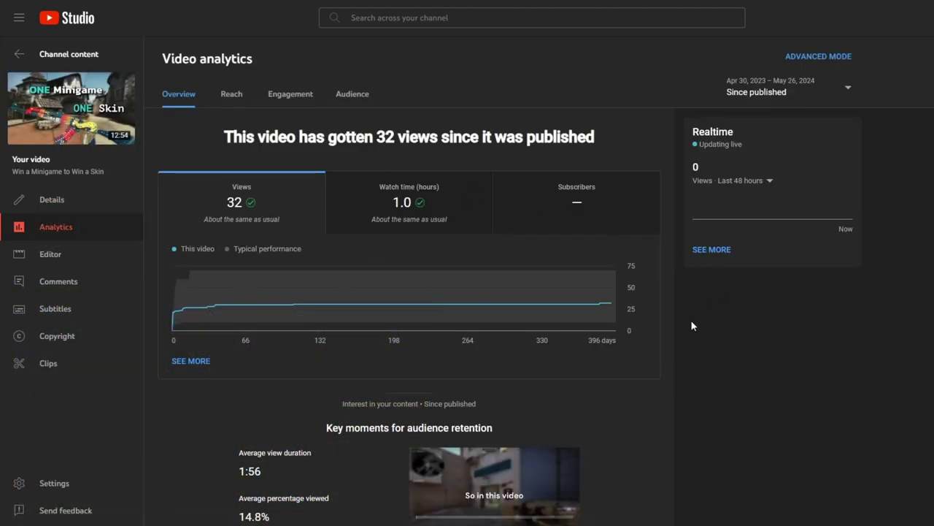
scroll(682, 344, "down", 2)
scroll(674, 349, "up", 2)
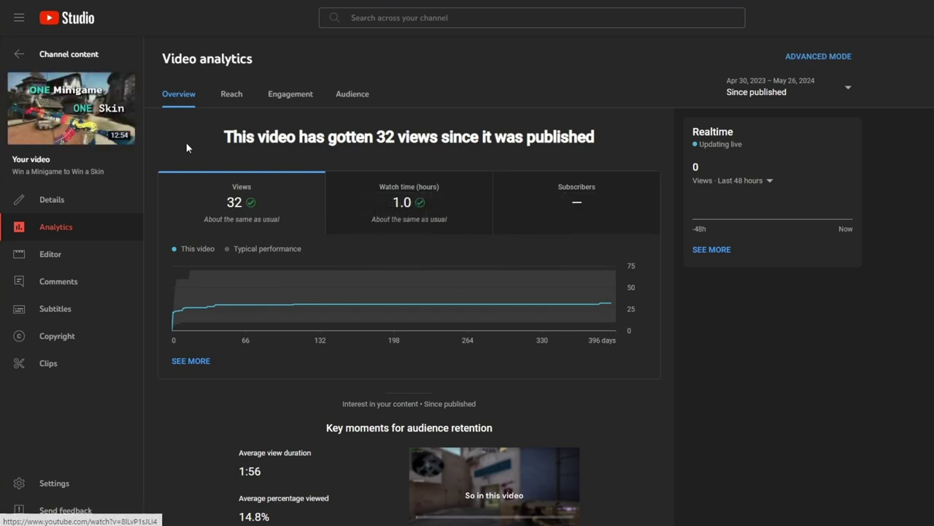
scroll(554, 336, "down", 1)
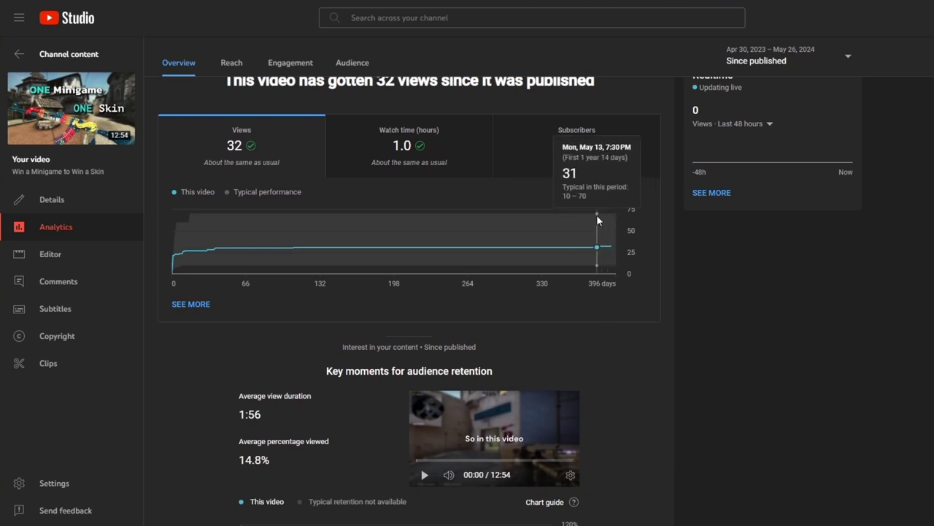
scroll(539, 299, "down", 3)
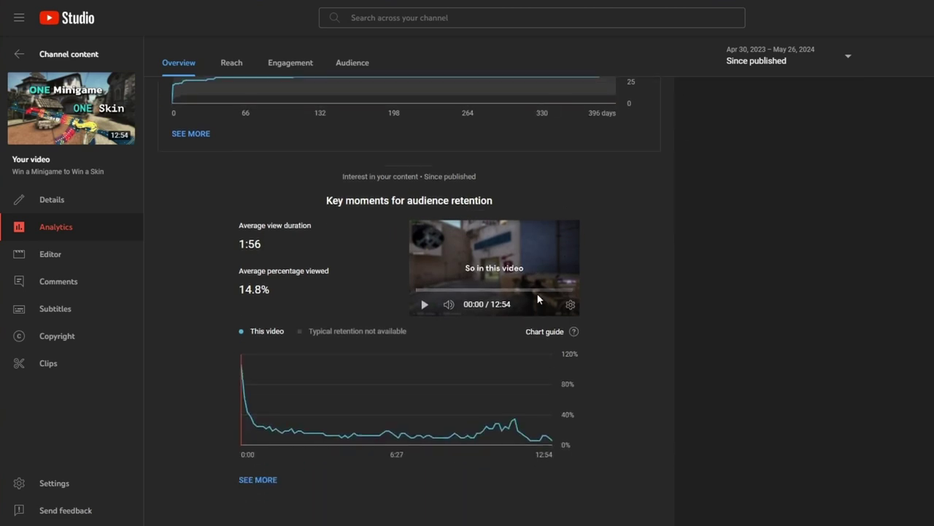
scroll(389, 356, "up", 3)
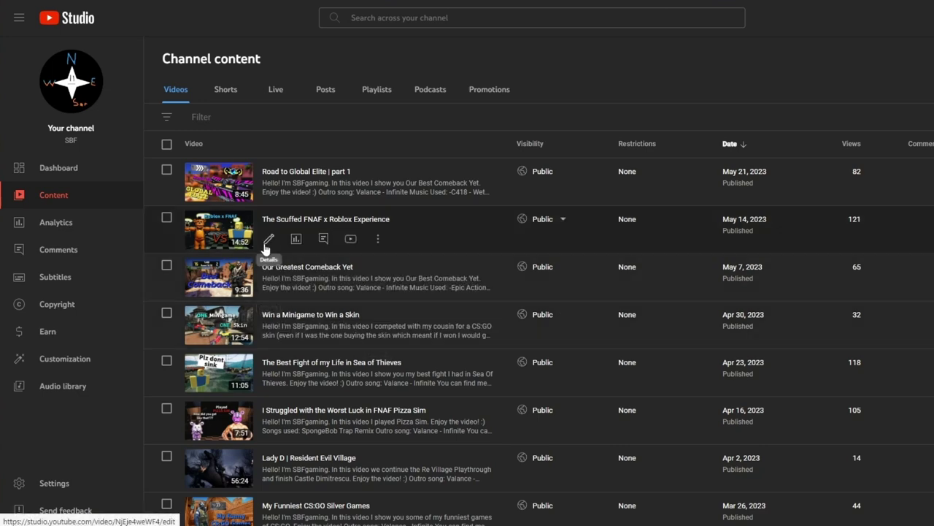
Step: Open the analytics of "The Scuffed FNAF x Roblox Experience" and examine its views graph and impressions since publication
left_click(267, 243)
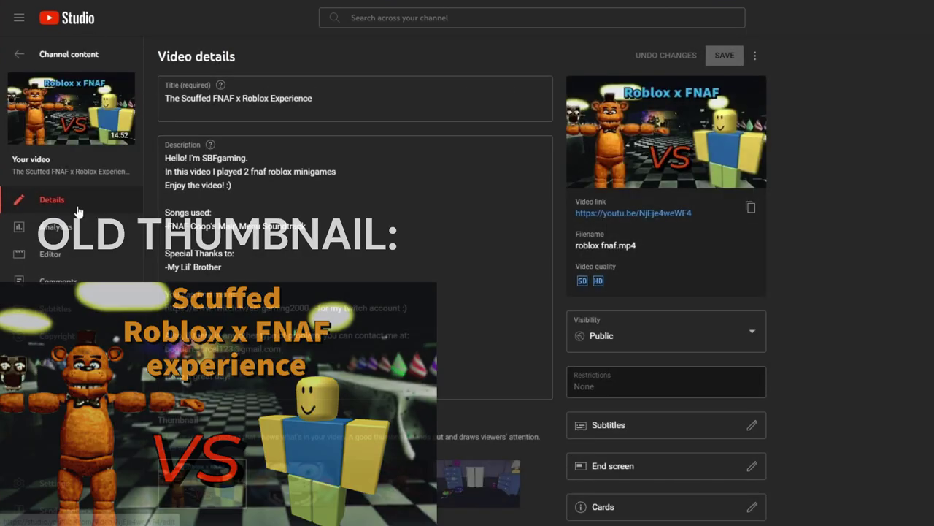
left_click(102, 227)
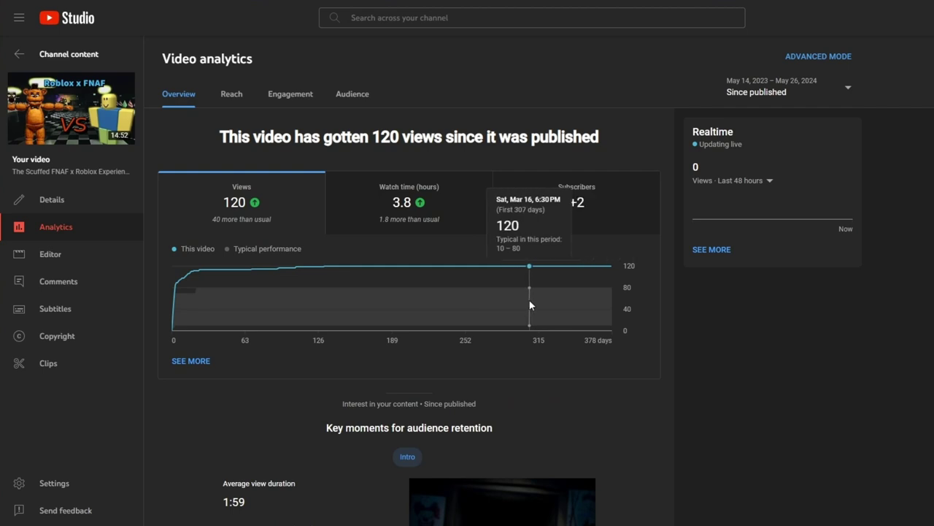
left_click(230, 95)
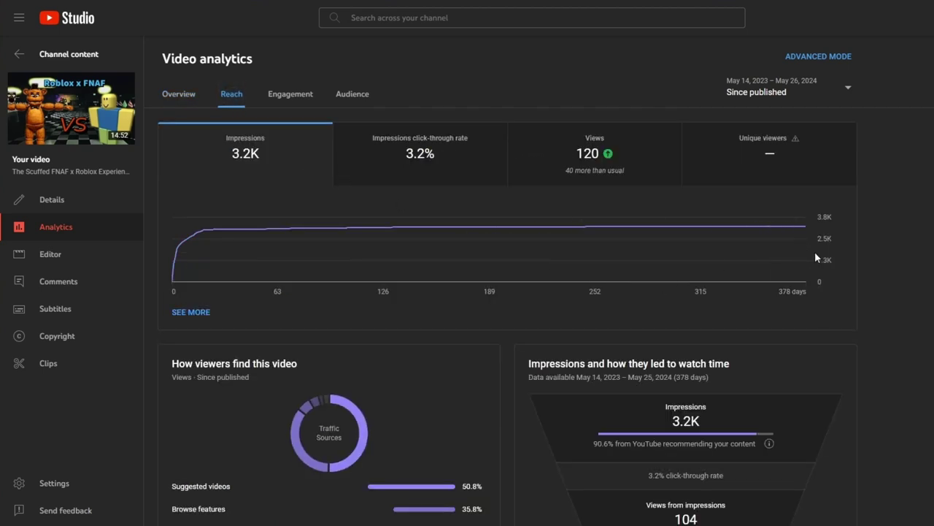
mouse_move(808, 257)
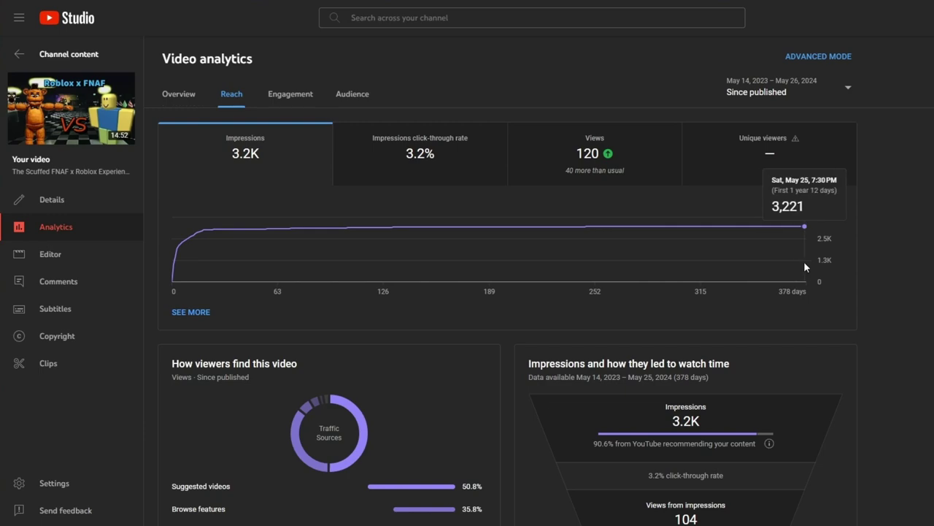
Step: Open the analytics of "I got my First Youtooz" from the channel content list and examine its views graph
left_click(90, 55)
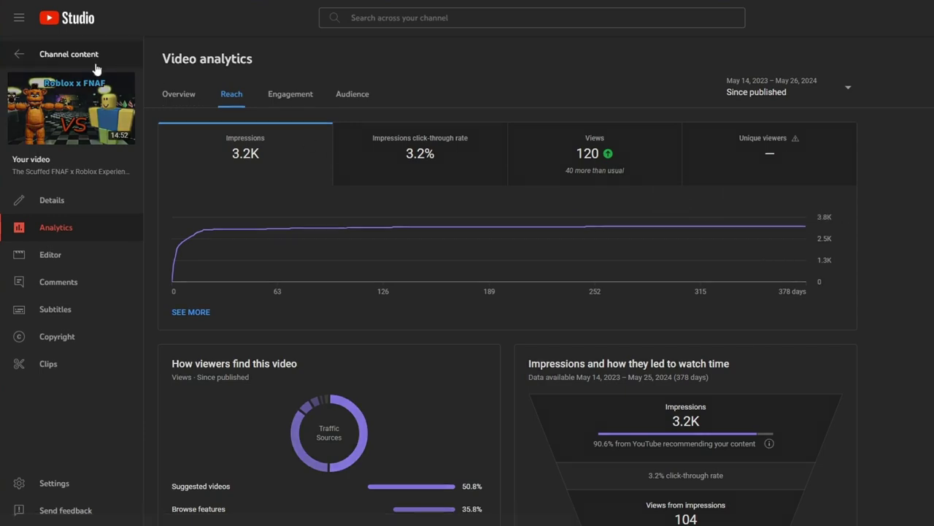
left_click(263, 355)
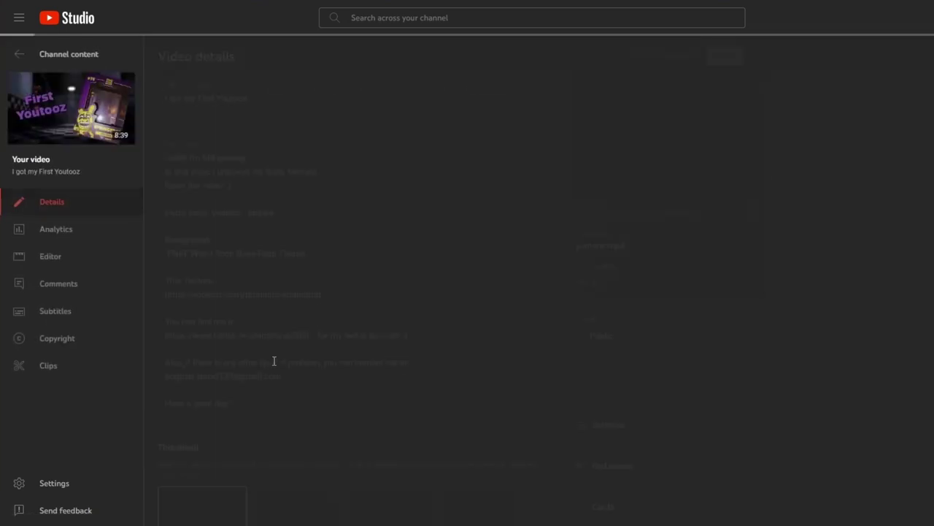
left_click(76, 227)
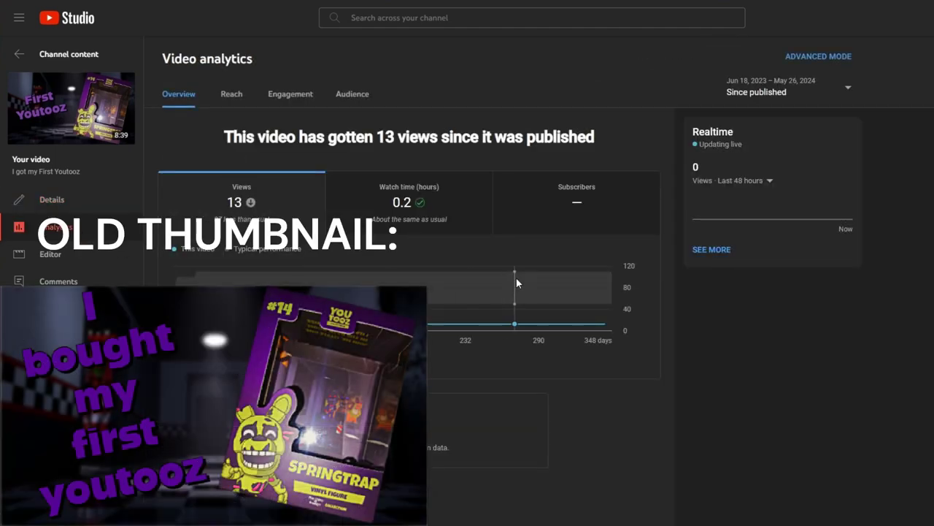
mouse_move(602, 321)
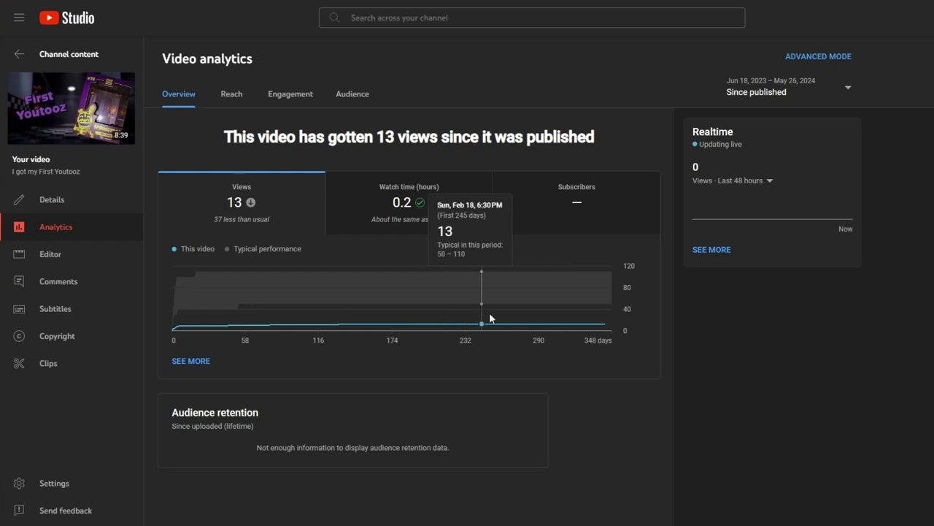
Step: Find "My SCUFFED Playthrough of SECURITY BREACH" in the channel content and examine the views graph in its analytics
left_click(48, 56)
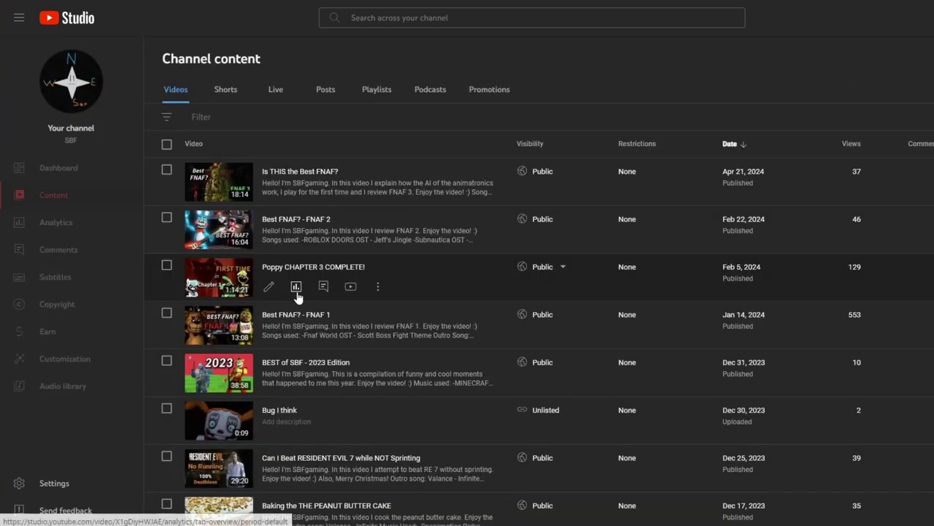
scroll(327, 350, "down", 15)
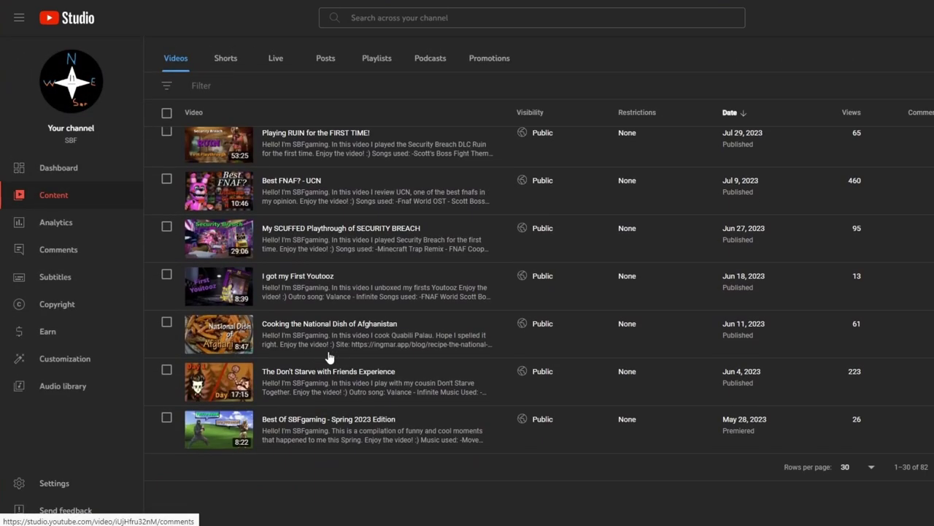
scroll(328, 357, "up", 2)
left_click(271, 365)
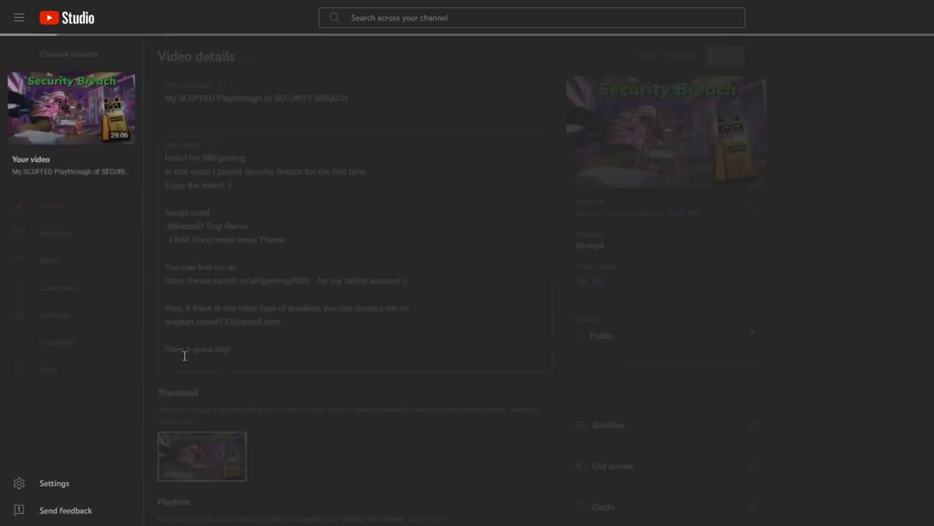
left_click(95, 231)
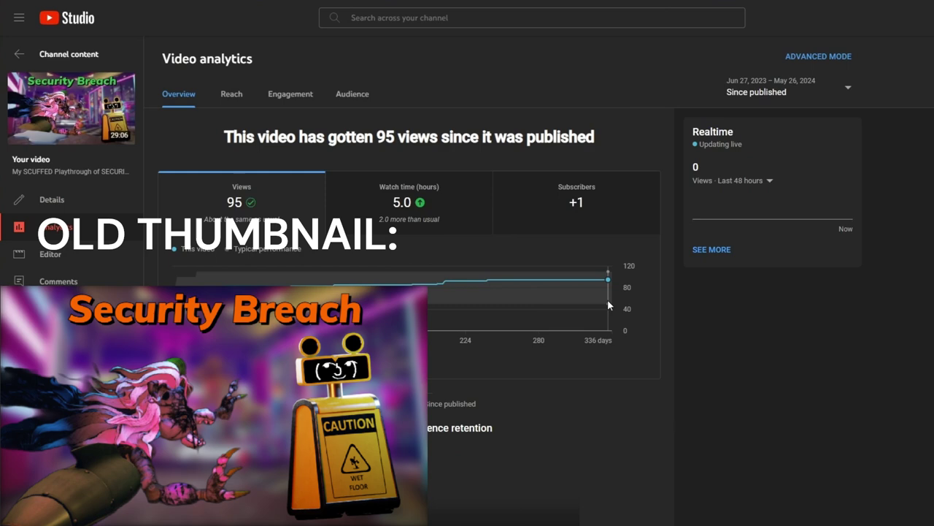
mouse_move(550, 300)
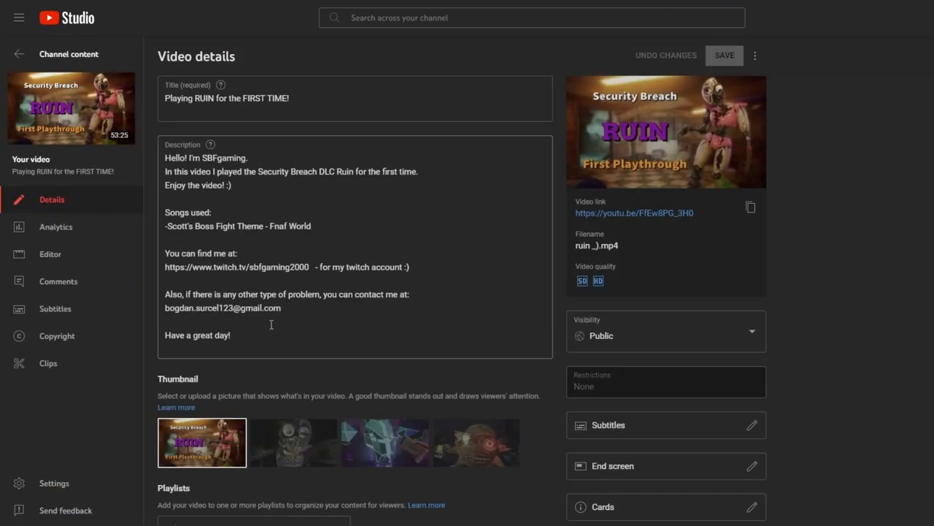
Step: Examine the views graph of "Playing RUIN for the FIRST TIME!" in its analytics and return to the channel content list
left_click(89, 233)
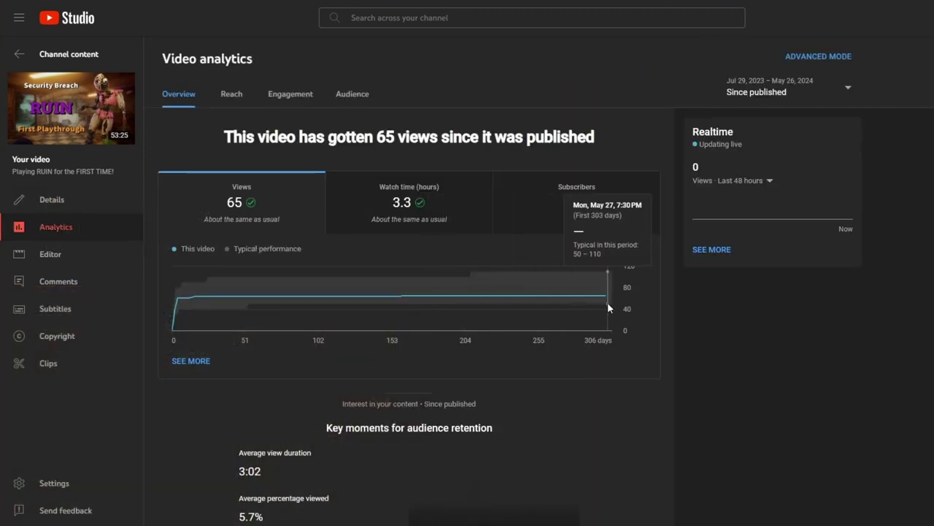
left_click(113, 55)
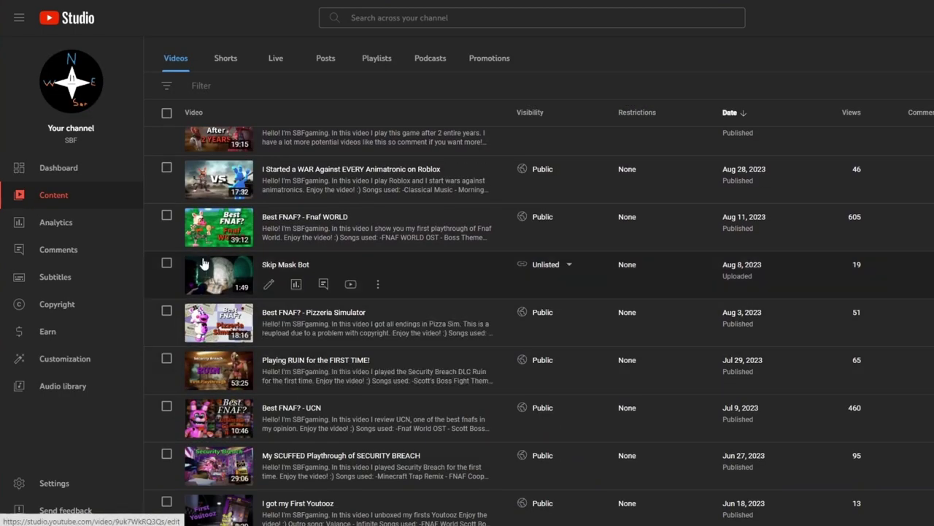
Step: Open the channel analytics and review the views of each top video over the last 28 days, checking the videos with changed thumbnails
left_click(94, 225)
scroll(312, 283, "down", 7)
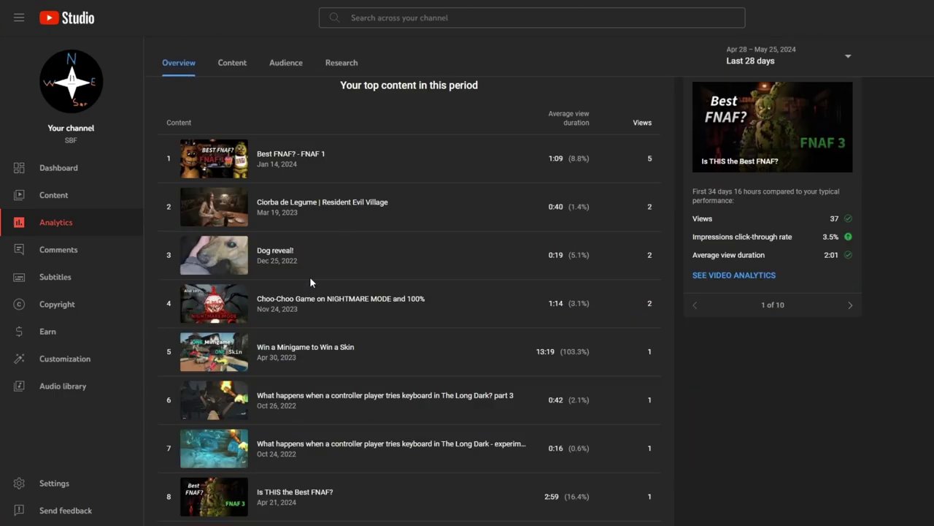
left_click(204, 467)
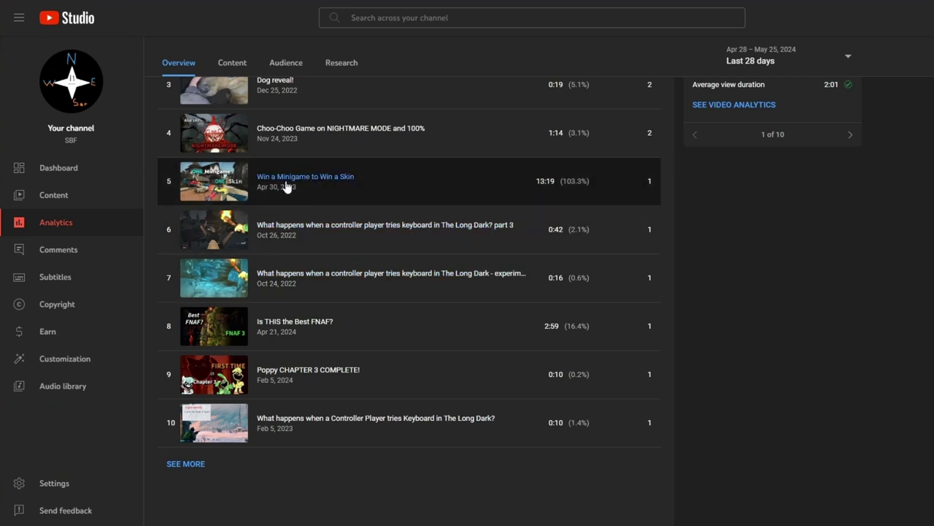
scroll(348, 255, "up", 3)
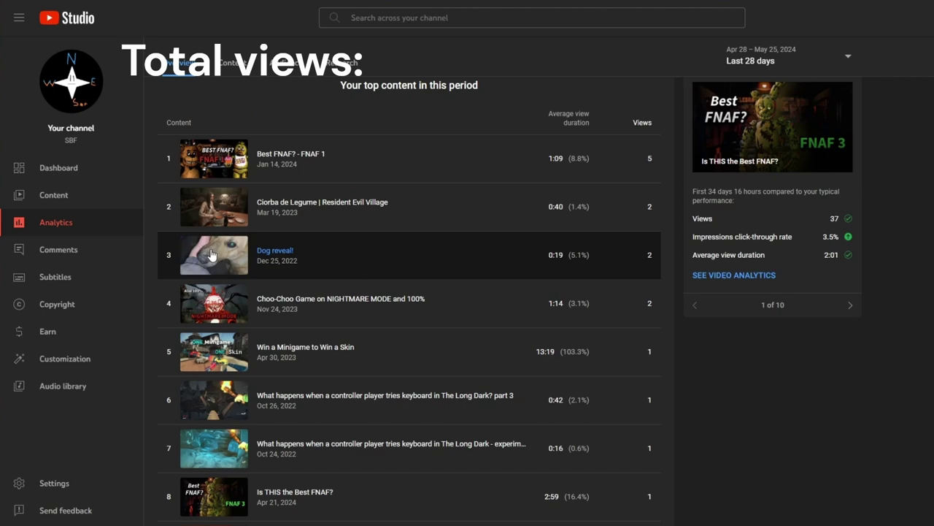
left_click(648, 257)
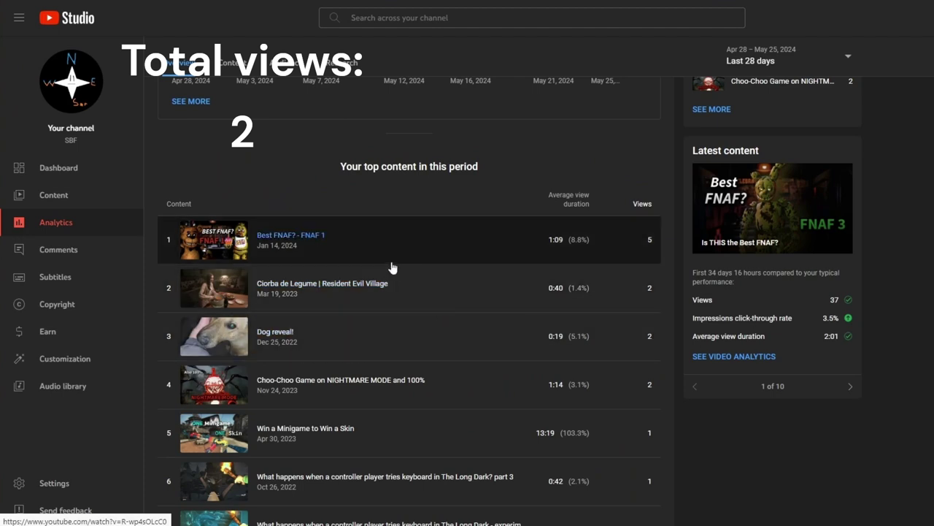
scroll(379, 308, "down", 1)
scroll(375, 309, "down", 1)
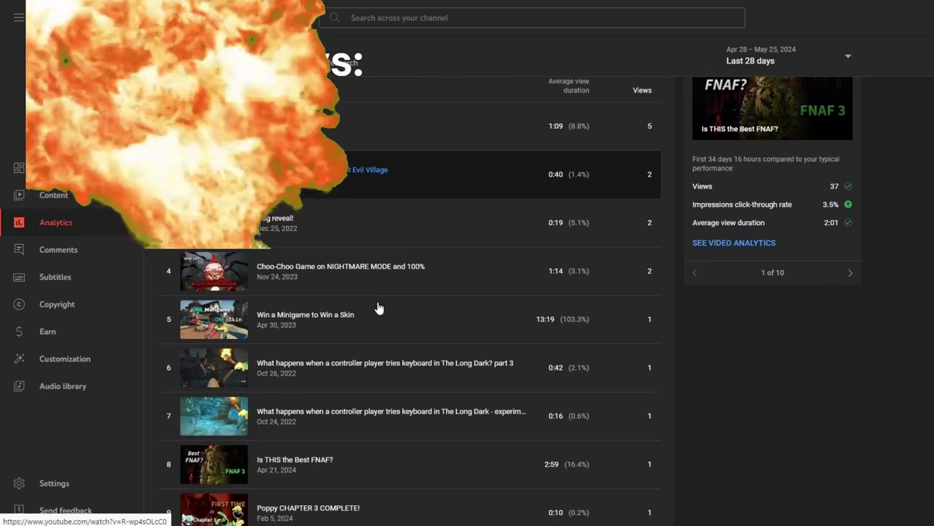
scroll(438, 344, "down", 2)
scroll(447, 388, "down", 1)
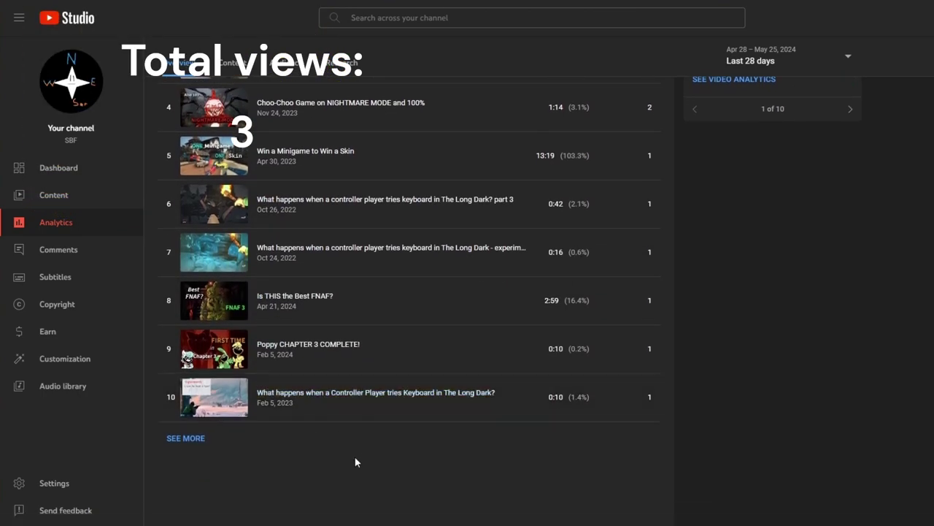
scroll(385, 401, "up", 2)
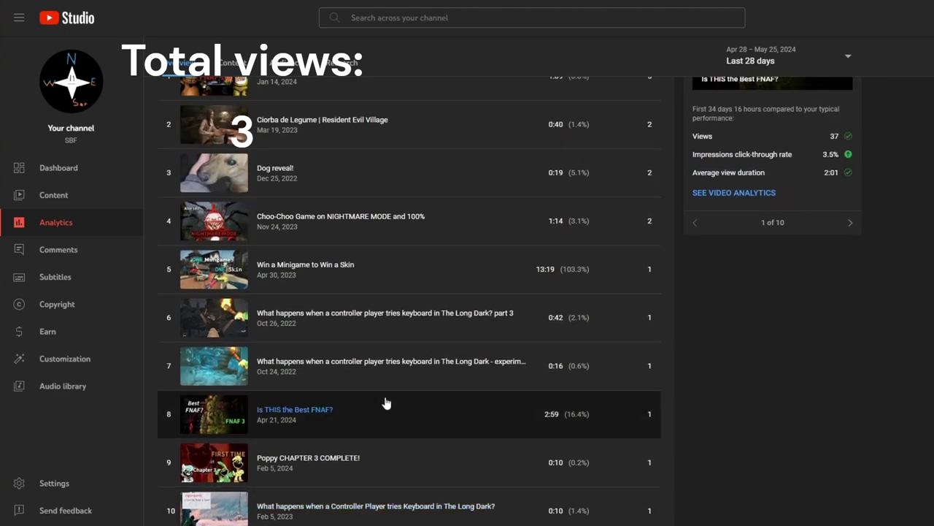
scroll(383, 410, "up", 3)
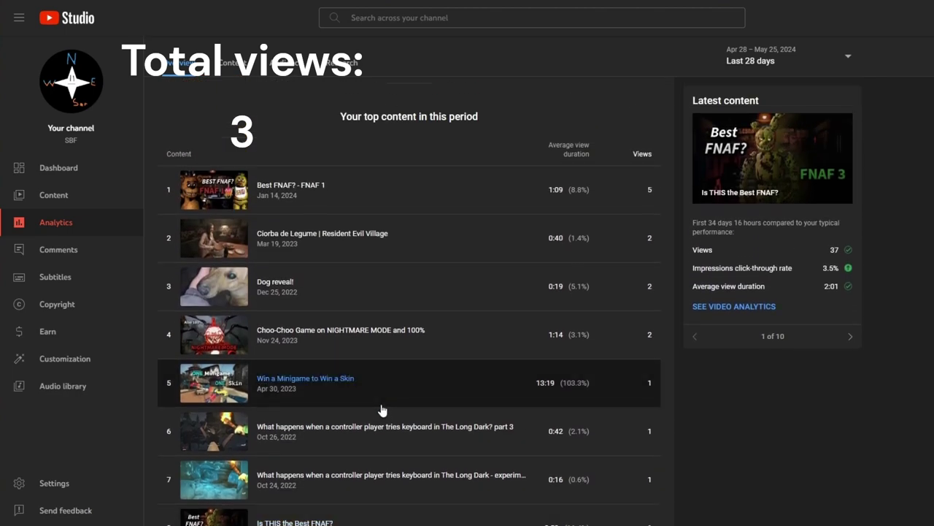
scroll(383, 410, "down", 4)
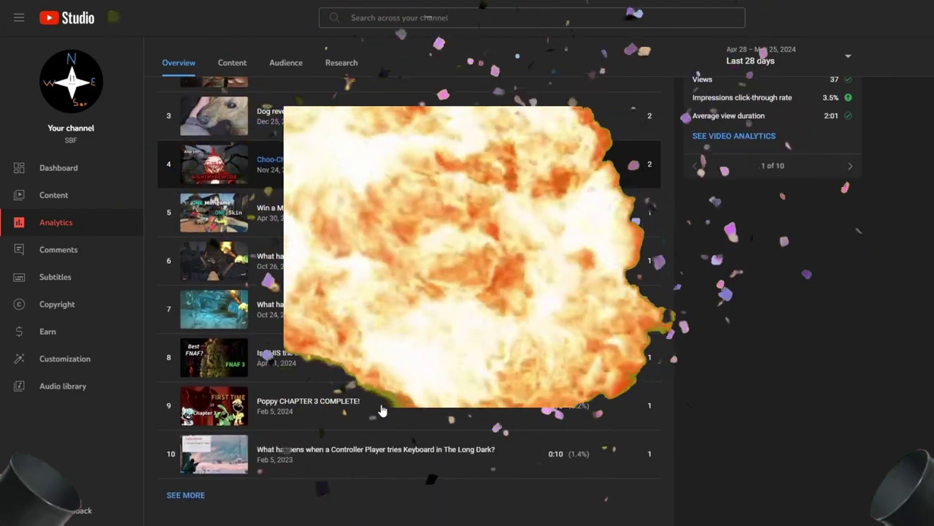
scroll(383, 410, "up", 5)
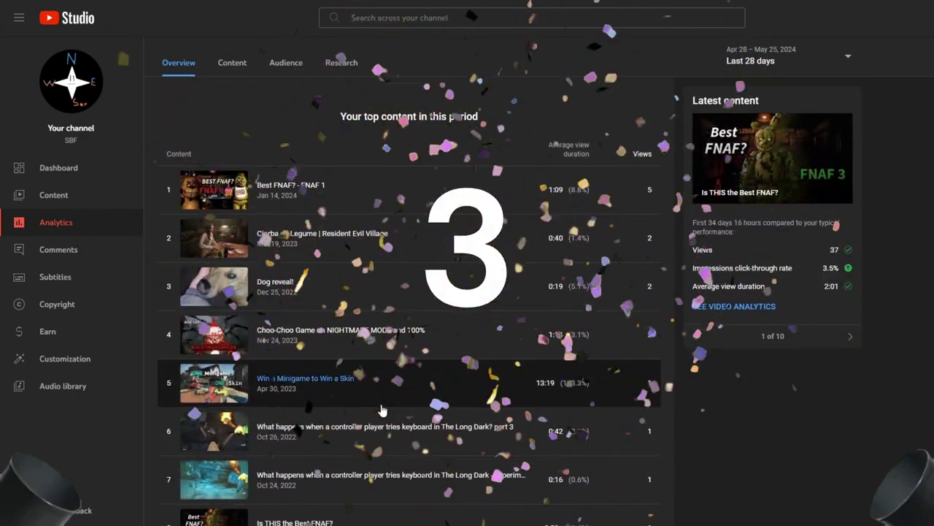
scroll(383, 410, "down", 2)
scroll(383, 411, "up", 3)
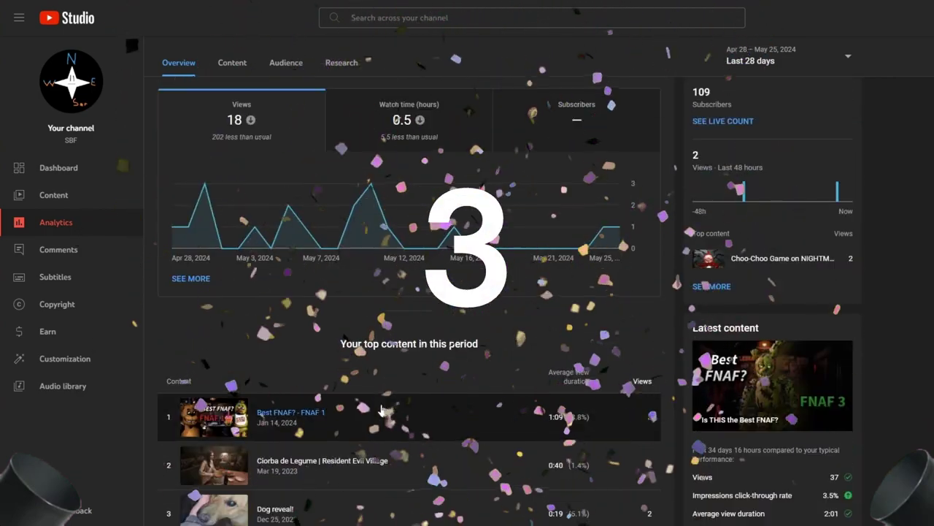